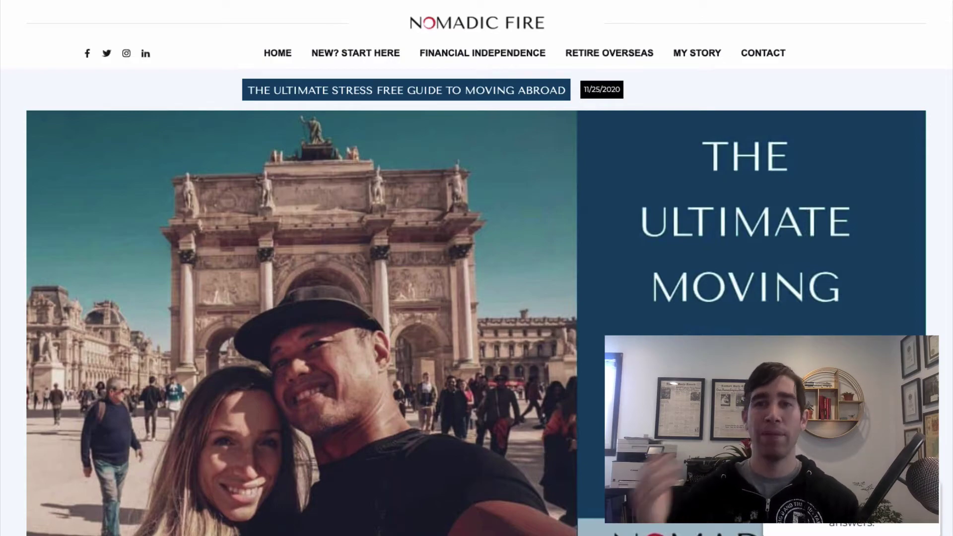
Scroll down through the Nomadic Fire moving-abroad guide article.
{"action": "scroll", "coordinate": [477, 268], "scroll_direction": "down", "scroll_amount": 6}
{"action": "scroll", "coordinate": [477, 268], "scroll_direction": "down", "scroll_amount": 18}
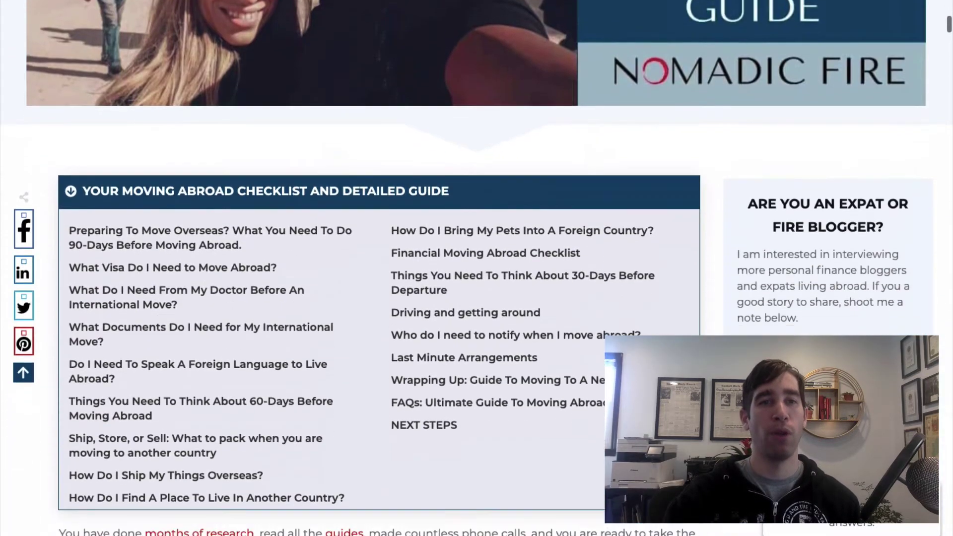
{"action": "scroll", "coordinate": [477, 267], "scroll_direction": "down", "scroll_amount": 15}
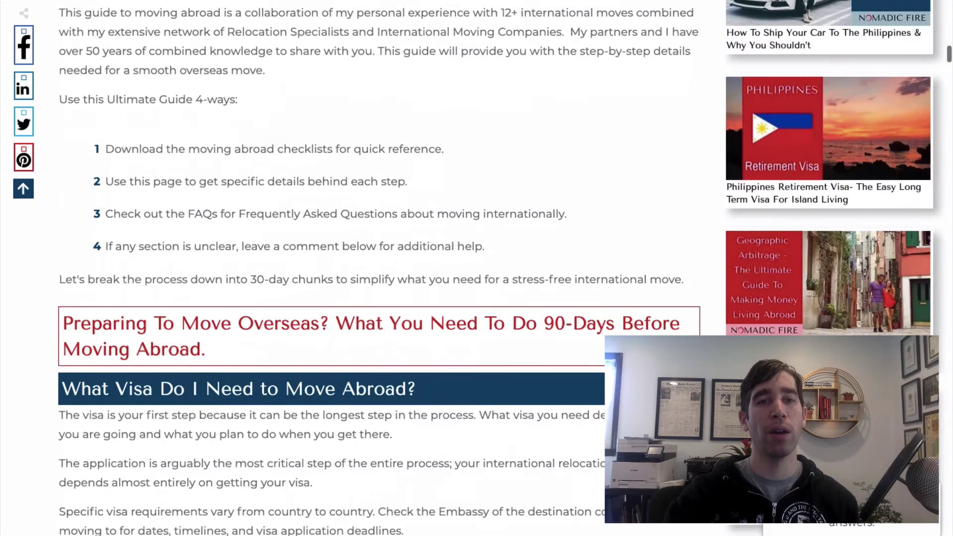
{"action": "scroll", "coordinate": [476, 268], "scroll_direction": "down", "scroll_amount": 20}
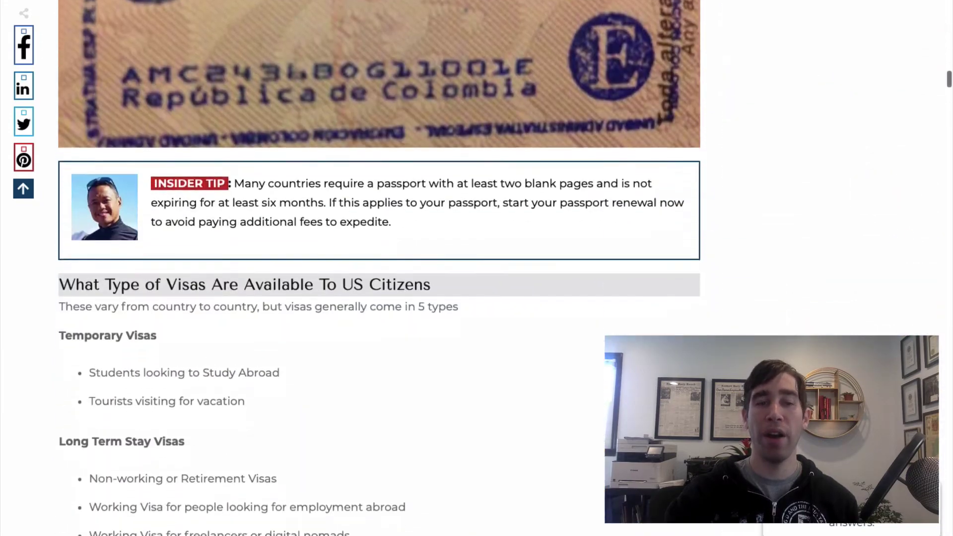
{"action": "scroll", "coordinate": [476, 268], "scroll_direction": "down", "scroll_amount": 16}
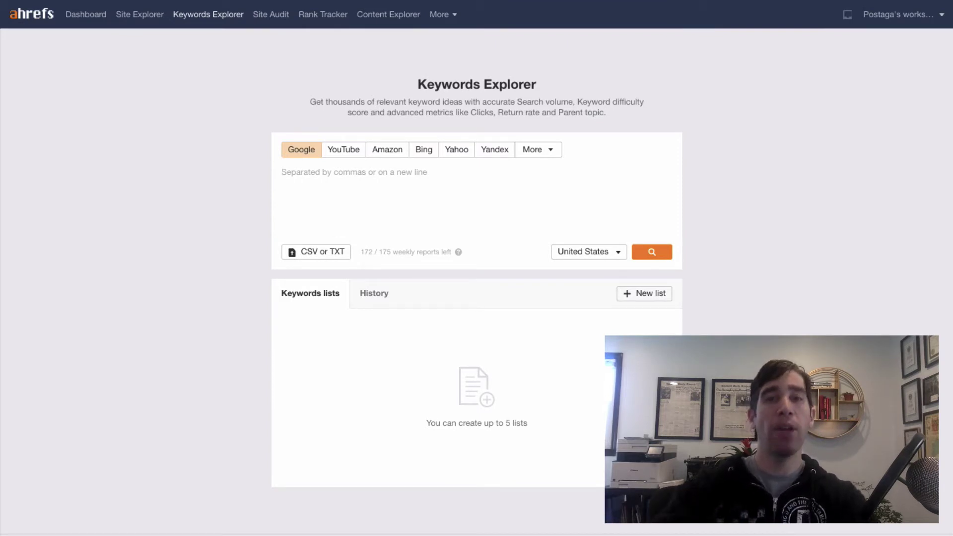
Search Keywords Explorer for 'moving abroad' and scroll down to the SERP overview.
{"action": "type", "text": "moving abroad"}
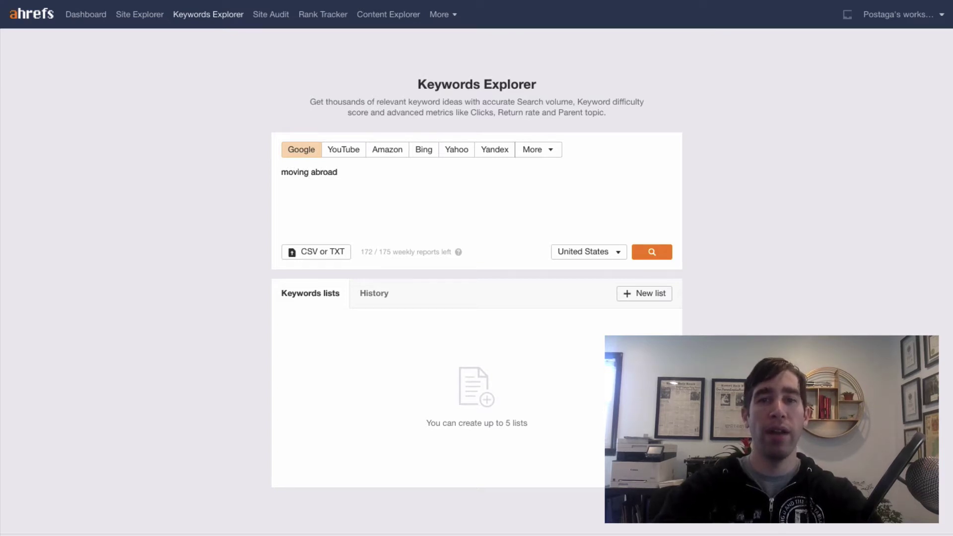
{"action": "left_click", "coordinate": [662, 255]}
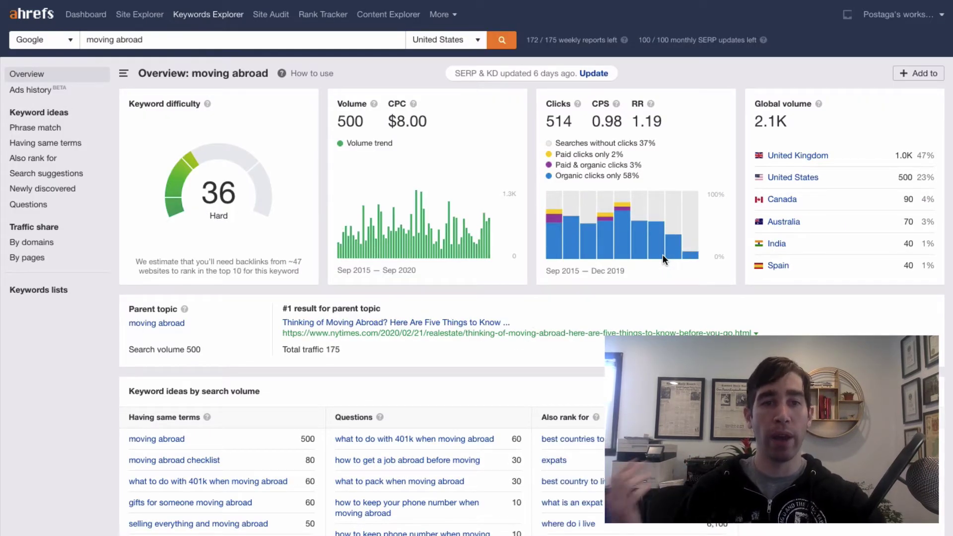
{"action": "scroll", "coordinate": [662, 254], "scroll_direction": "down", "scroll_amount": 2}
{"action": "scroll", "coordinate": [662, 255], "scroll_direction": "down", "scroll_amount": 10}
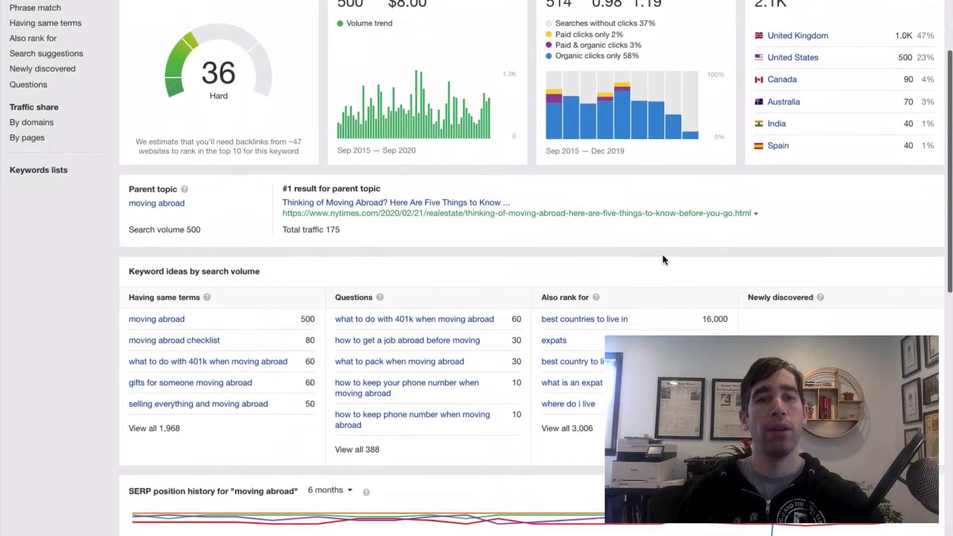
{"action": "scroll", "coordinate": [665, 261], "scroll_direction": "down", "scroll_amount": 10}
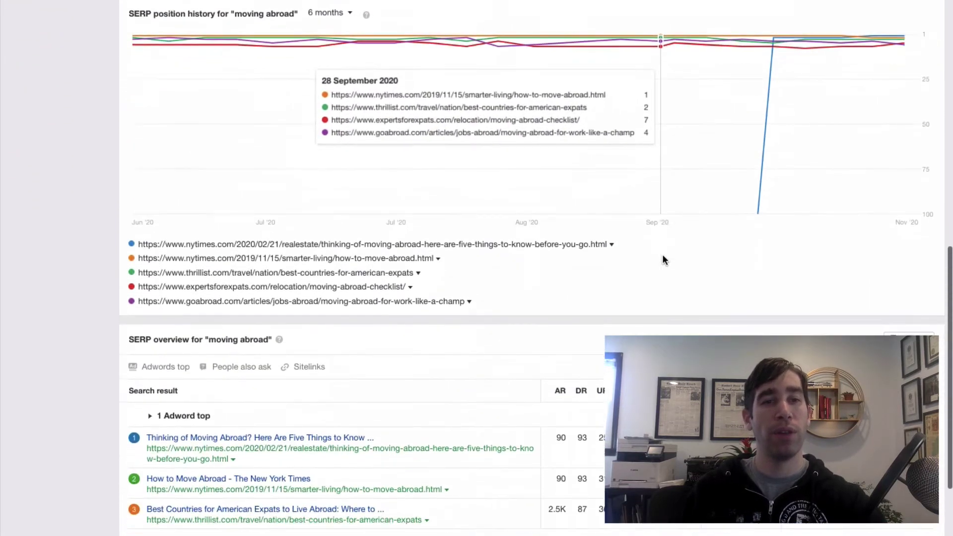
{"action": "scroll", "coordinate": [662, 254], "scroll_direction": "down", "scroll_amount": 3}
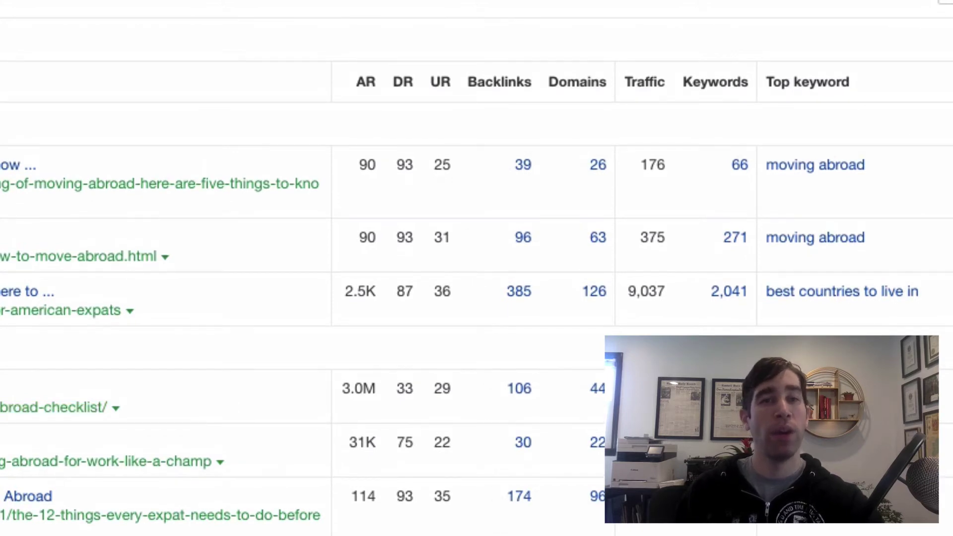
Open the 106 backlinks of the expertsforexpats moving-abroad checklist page.
{"action": "left_click_drag", "start_coordinate": [99, 375], "coordinate": [580, 401]}
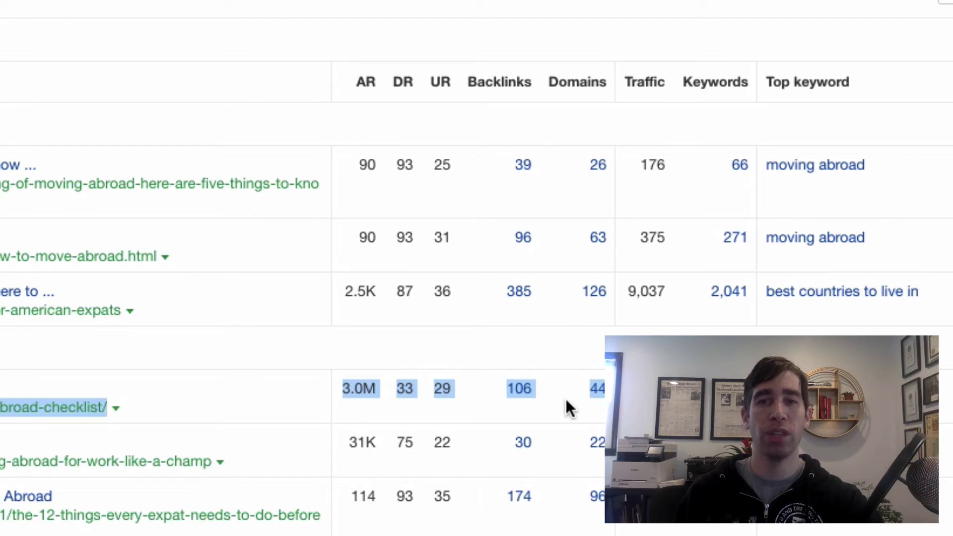
{"action": "left_click", "coordinate": [479, 395]}
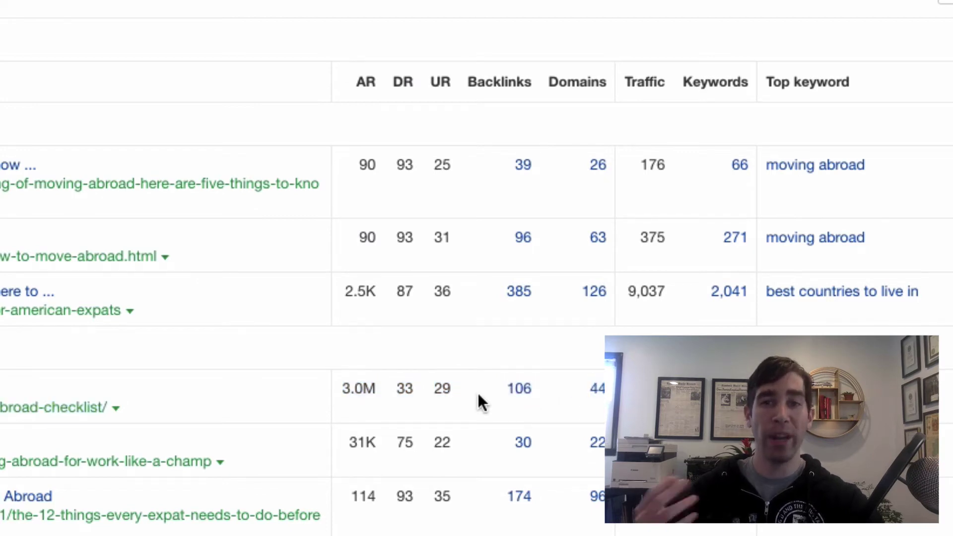
{"action": "left_click", "coordinate": [518, 393]}
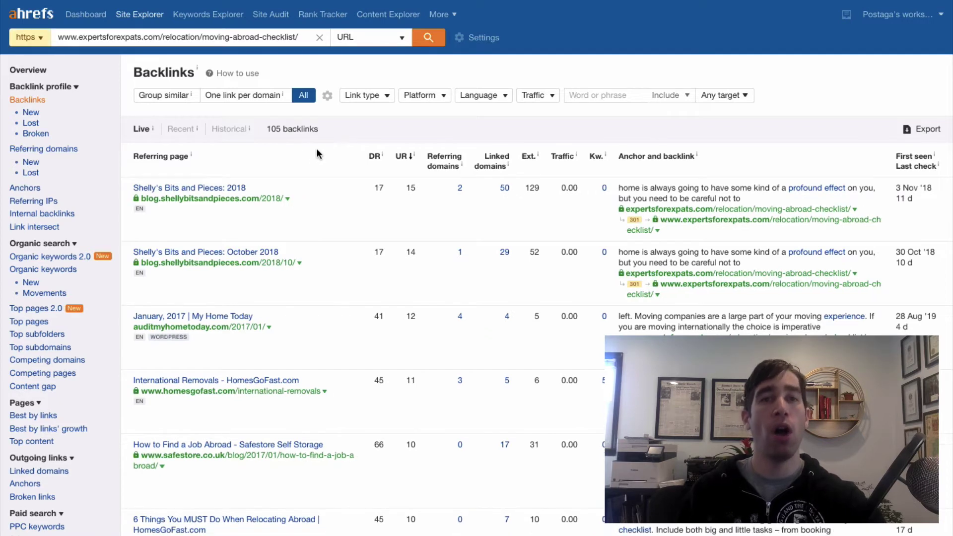
{"action": "scroll", "coordinate": [316, 150], "scroll_direction": "down", "scroll_amount": 3}
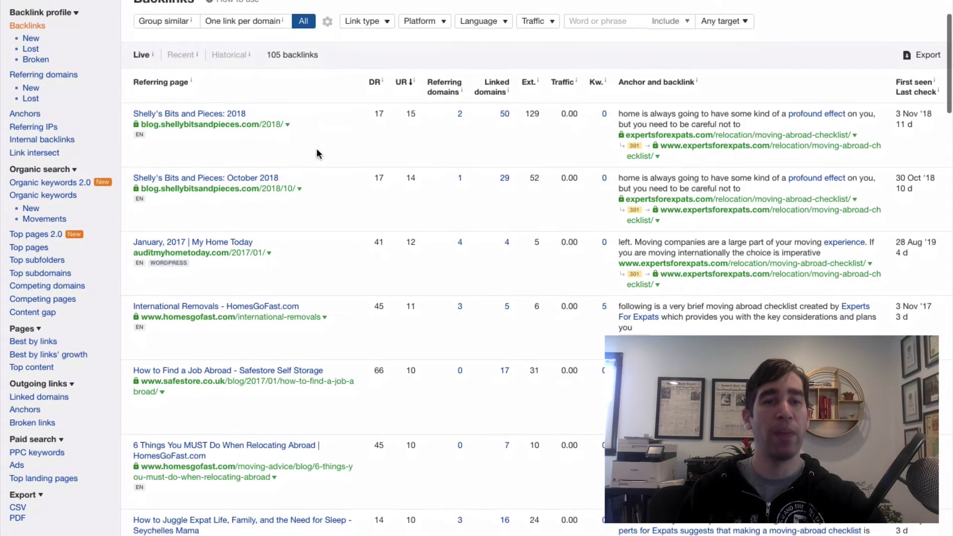
{"action": "scroll", "coordinate": [317, 149], "scroll_direction": "down", "scroll_amount": 2}
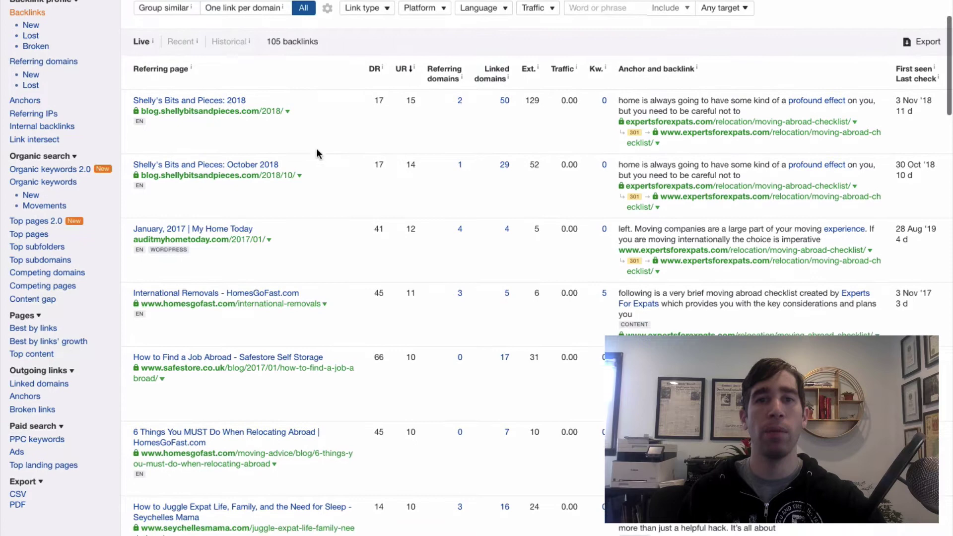
{"action": "scroll", "coordinate": [318, 150], "scroll_direction": "down", "scroll_amount": 2}
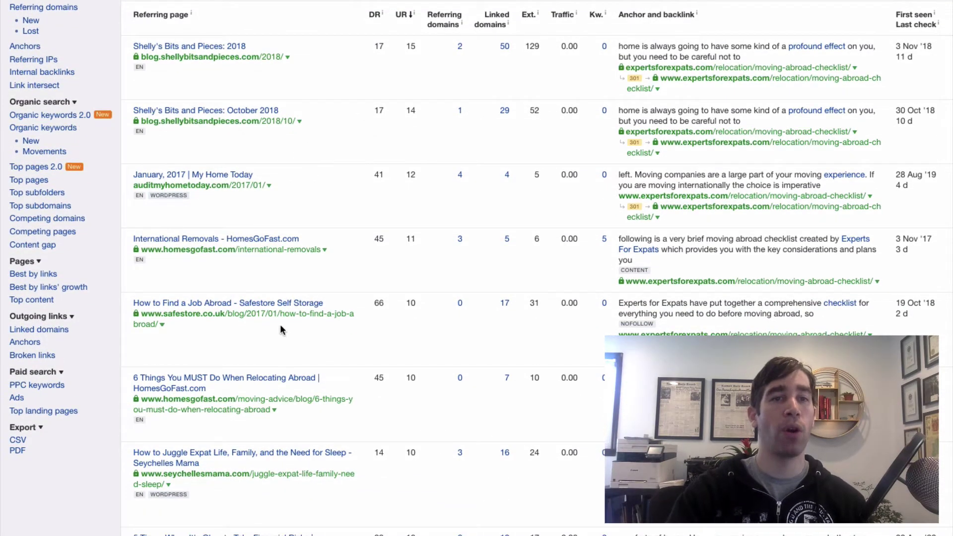
{"action": "scroll", "coordinate": [369, 485], "scroll_direction": "up", "scroll_amount": 5}
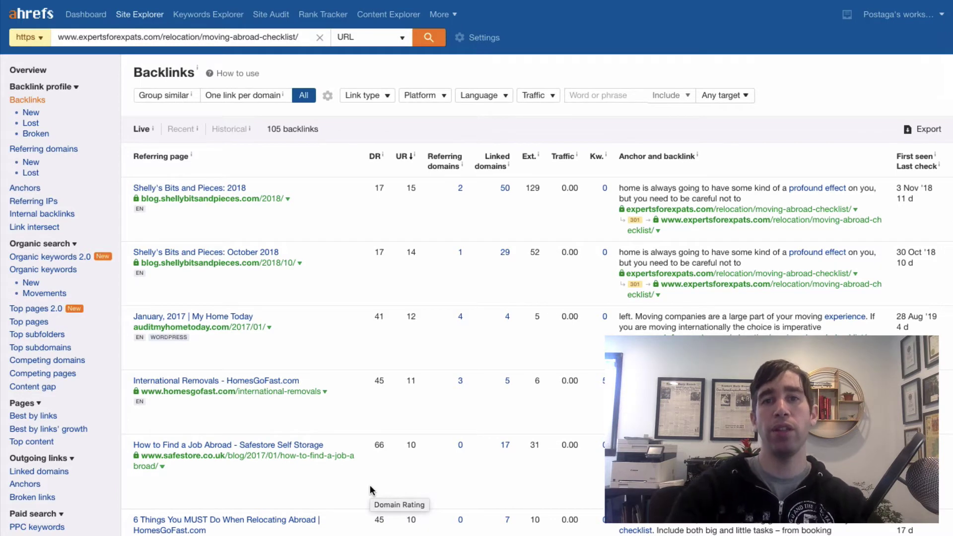
Export all 105 backlinks of the checklist page to a CSV file.
{"action": "left_click", "coordinate": [928, 130]}
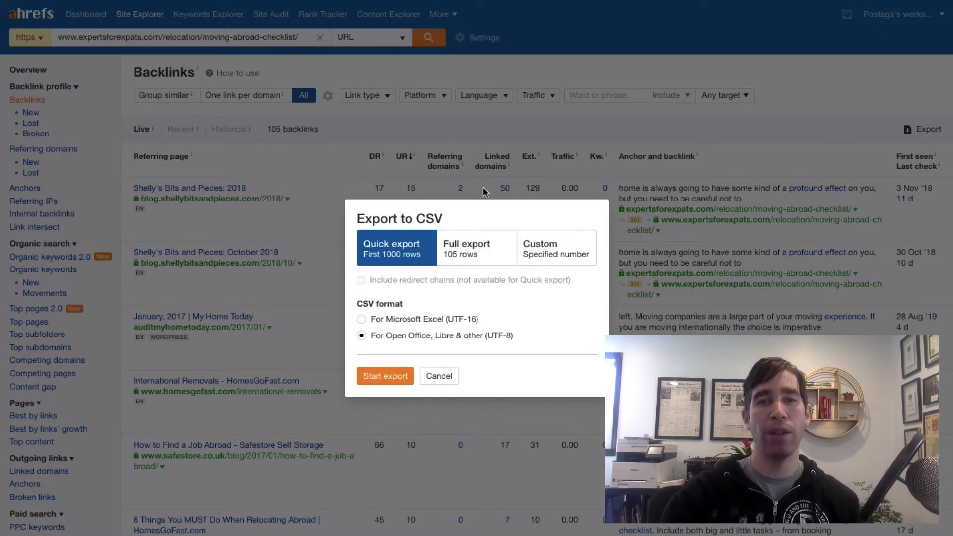
{"action": "left_click", "coordinate": [484, 253]}
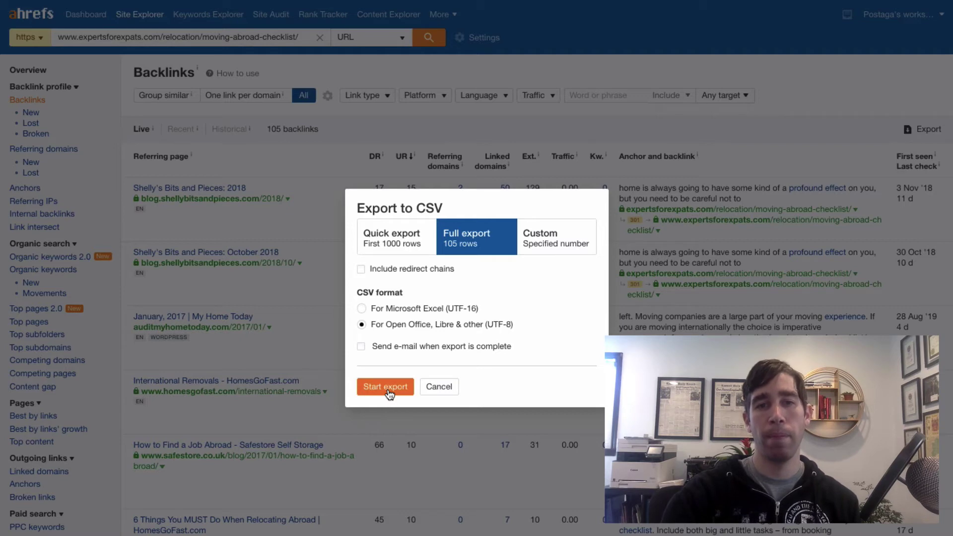
{"action": "left_click", "coordinate": [386, 387]}
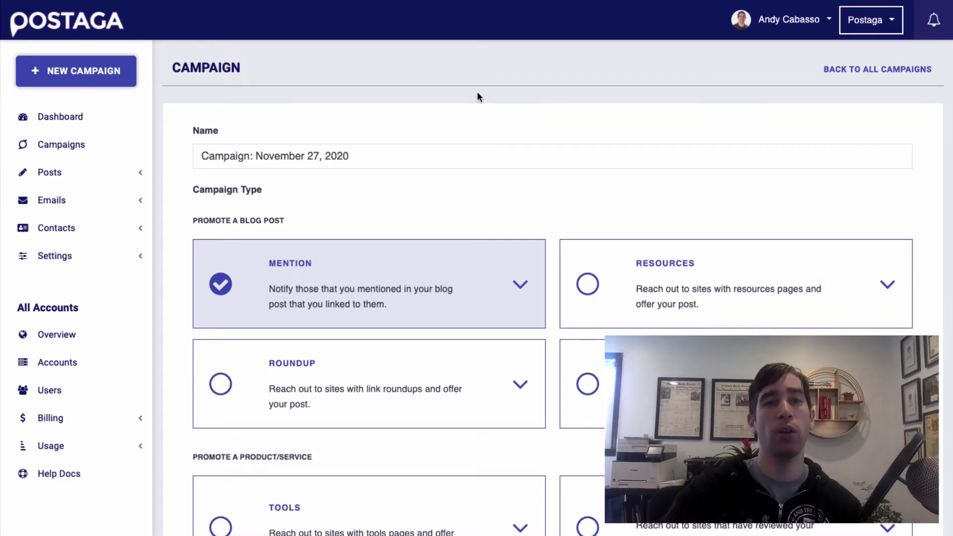
Set the new campaign's type to Skyscraper.
{"action": "scroll", "coordinate": [539, 259], "scroll_direction": "down", "scroll_amount": 2}
{"action": "left_click", "coordinate": [589, 289]}
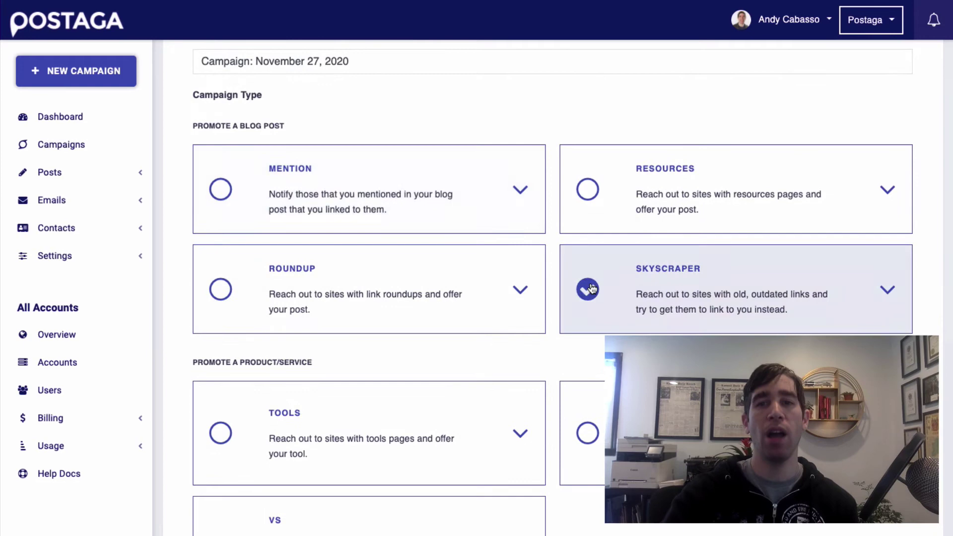
{"action": "scroll", "coordinate": [580, 206], "scroll_direction": "down", "scroll_amount": 5}
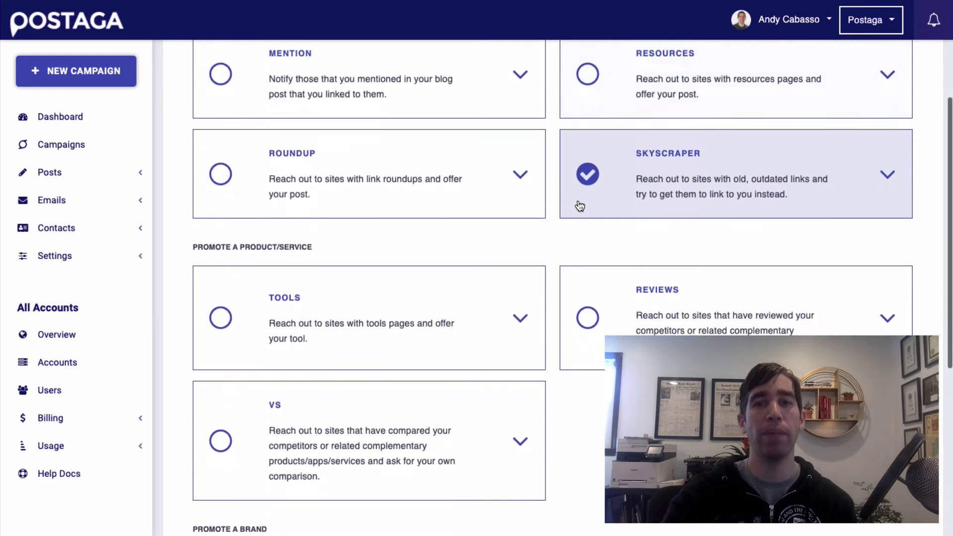
{"action": "scroll", "coordinate": [579, 205], "scroll_direction": "down", "scroll_amount": 7}
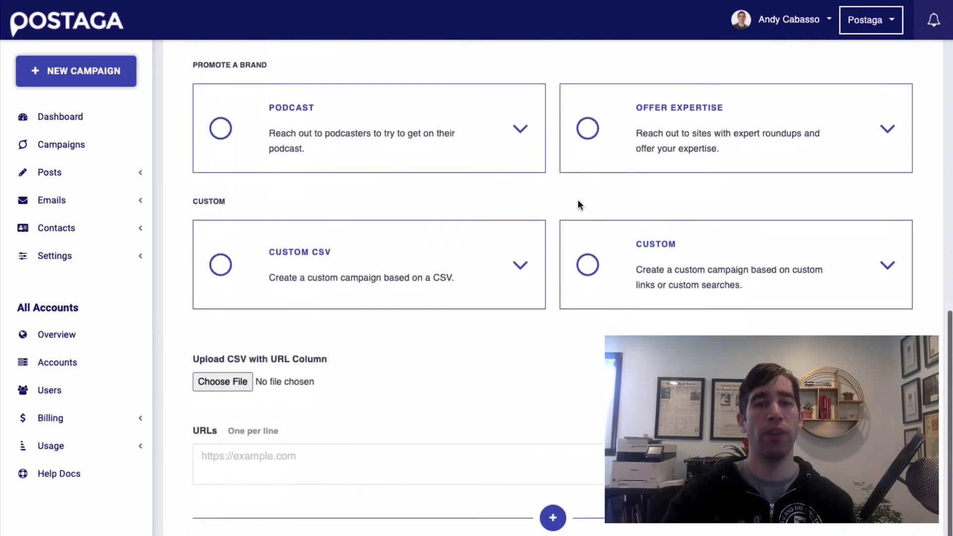
Load the exported backlinks CSV and use Referring Page URL as the URL column.
{"action": "left_click", "coordinate": [240, 384]}
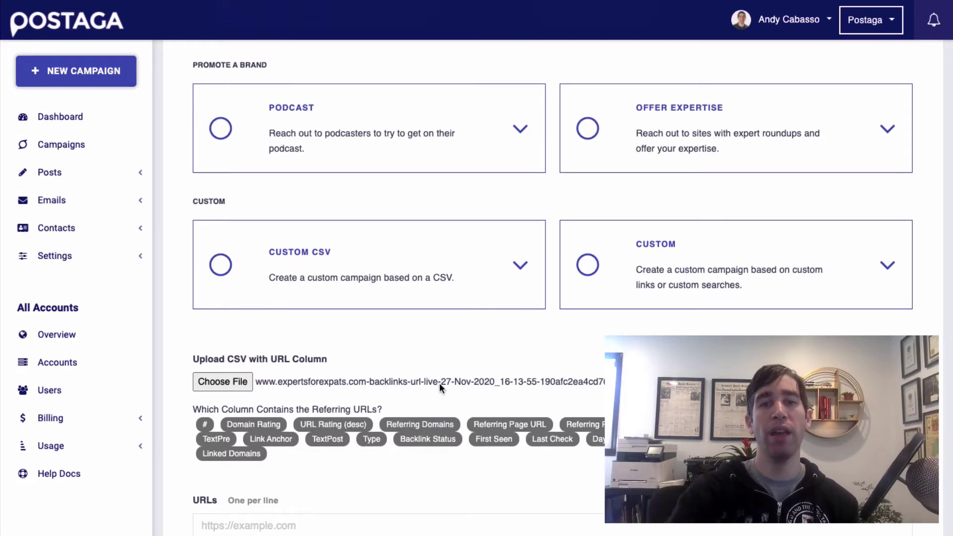
{"action": "scroll", "coordinate": [439, 387], "scroll_direction": "down", "scroll_amount": 3}
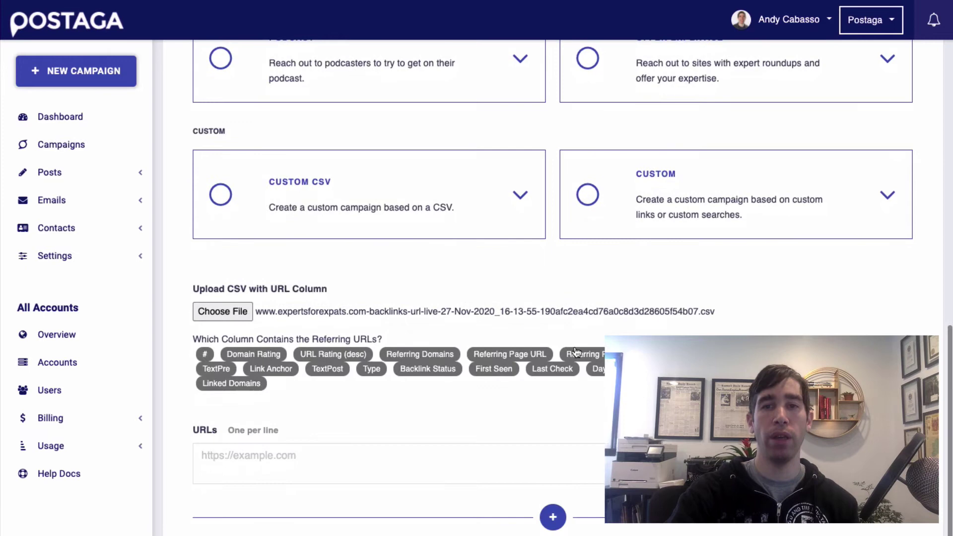
{"action": "left_click", "coordinate": [524, 354]}
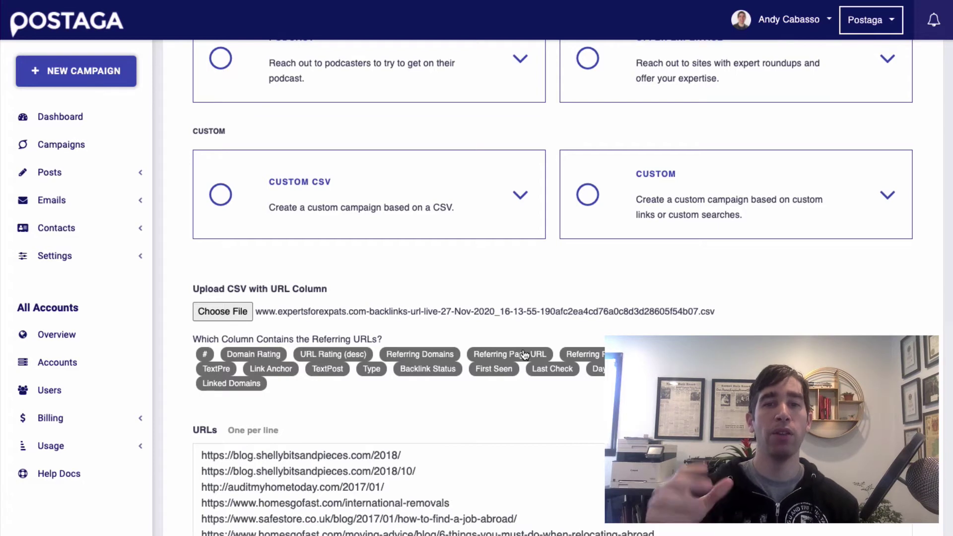
{"action": "scroll", "coordinate": [524, 354], "scroll_direction": "down", "scroll_amount": 5}
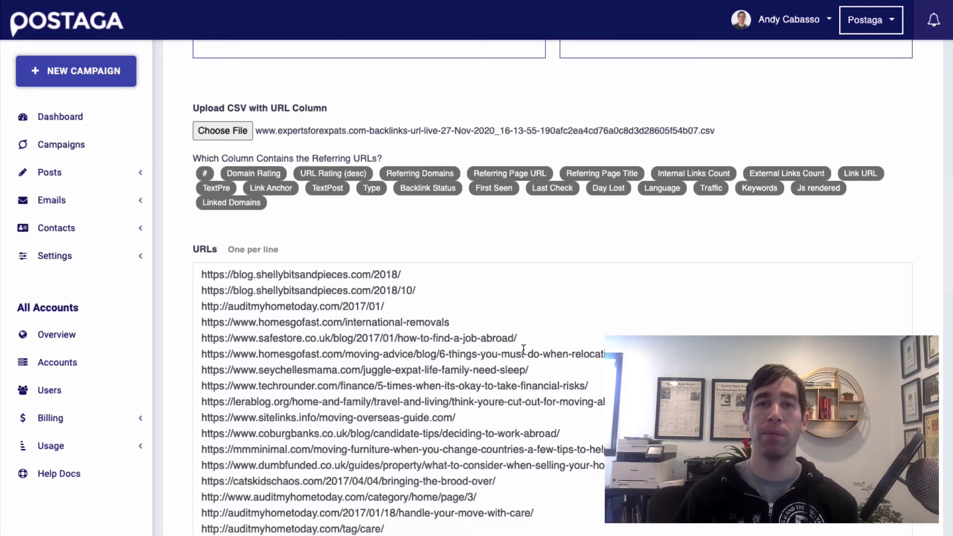
{"action": "scroll", "coordinate": [523, 349], "scroll_direction": "down", "scroll_amount": 20}
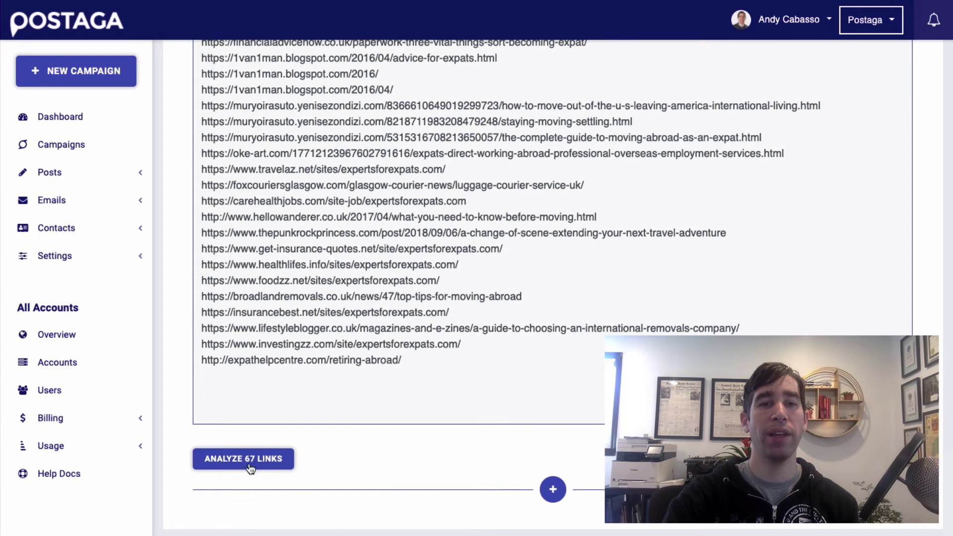
Analyse the 67 links and check shellybitsandpieces.com's links and name details.
{"action": "left_click", "coordinate": [251, 468]}
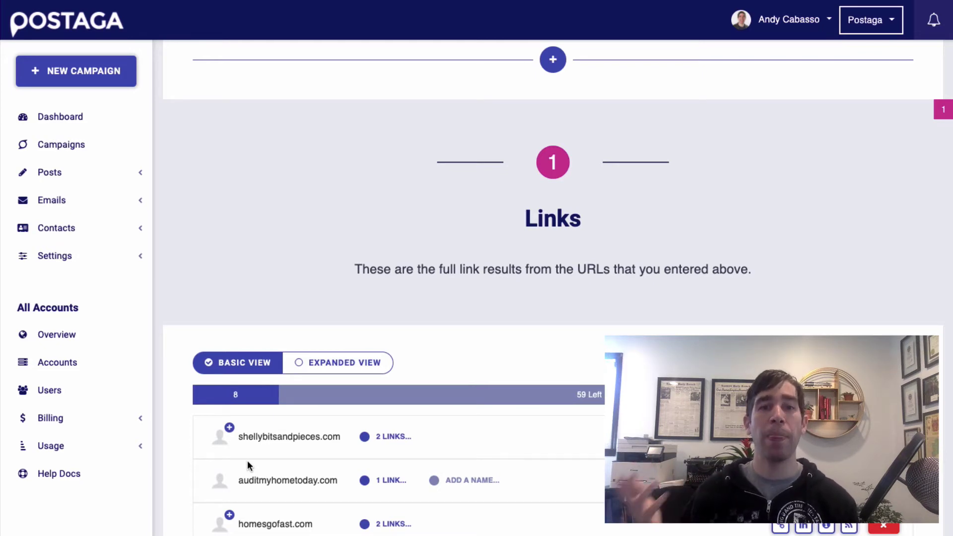
{"action": "scroll", "coordinate": [247, 459], "scroll_direction": "down", "scroll_amount": 4}
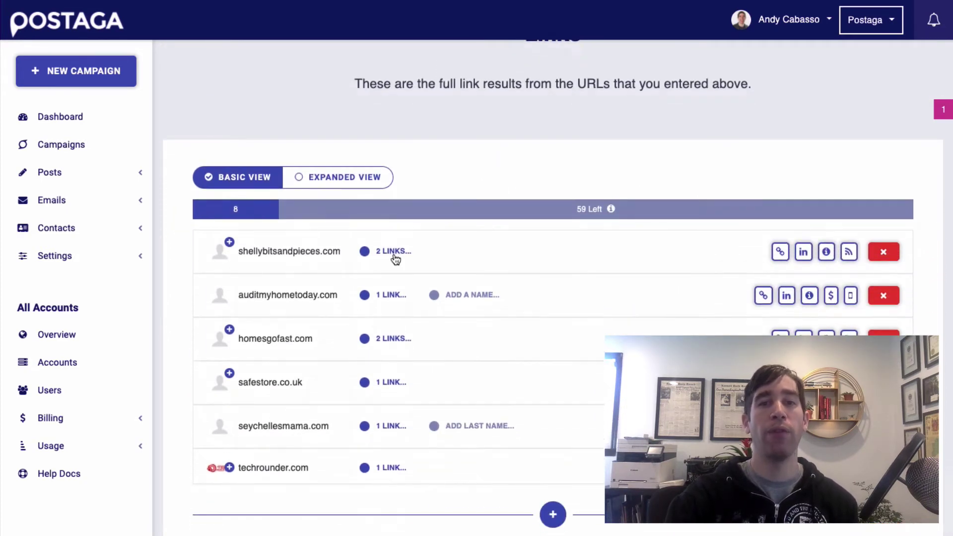
{"action": "left_click", "coordinate": [394, 252]}
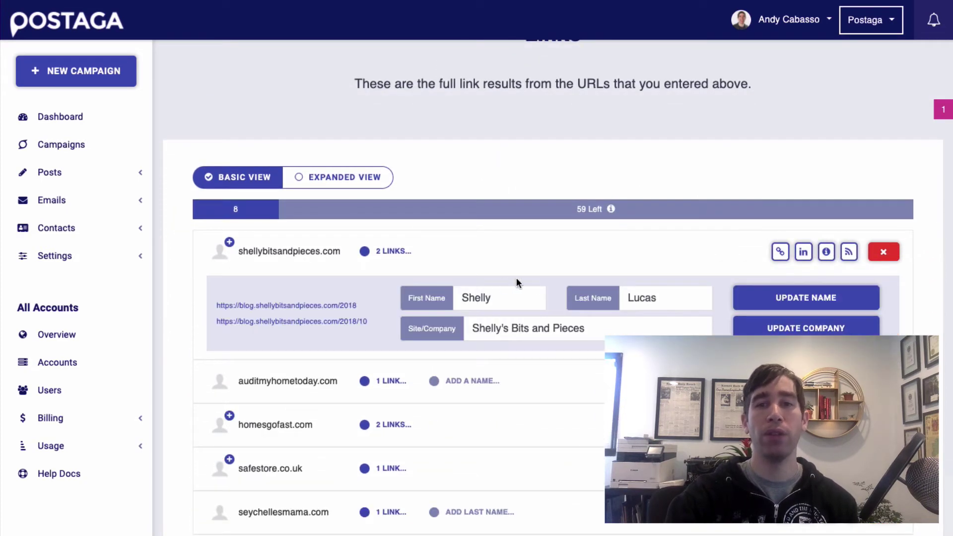
{"action": "left_click", "coordinate": [396, 250]}
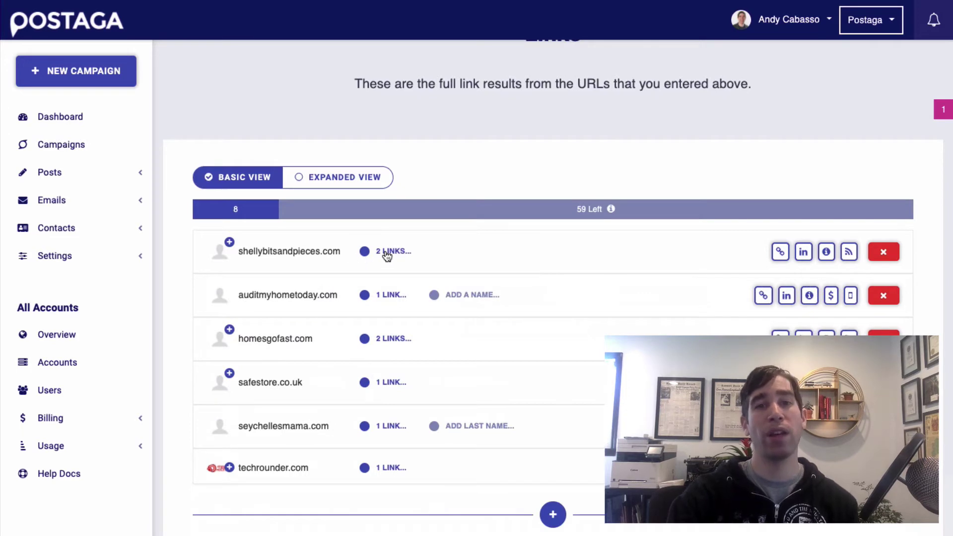
Review the possible contacts for shellybitsandpieces.com, then collapse its row.
{"action": "left_click", "coordinate": [229, 243]}
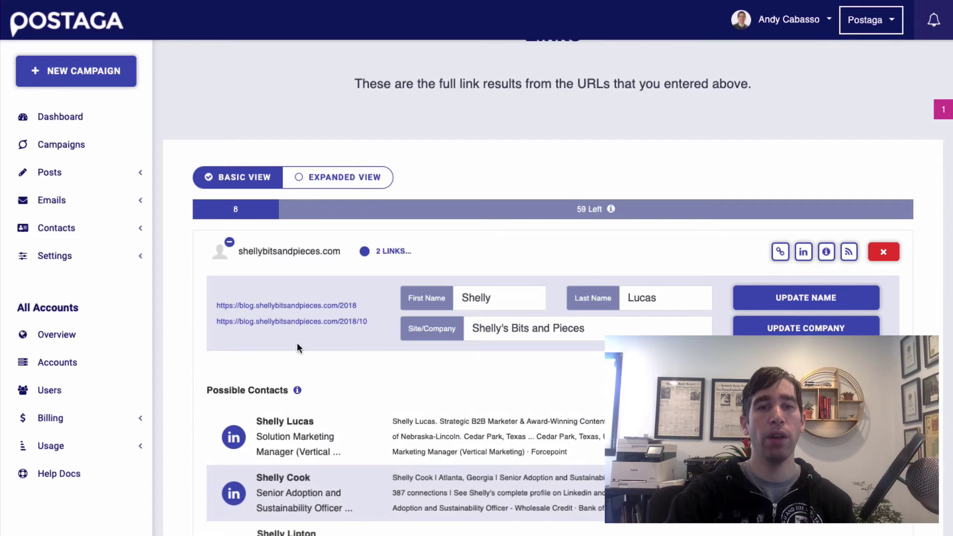
{"action": "scroll", "coordinate": [297, 343], "scroll_direction": "down", "scroll_amount": 1}
{"action": "scroll", "coordinate": [532, 452], "scroll_direction": "down", "scroll_amount": 1}
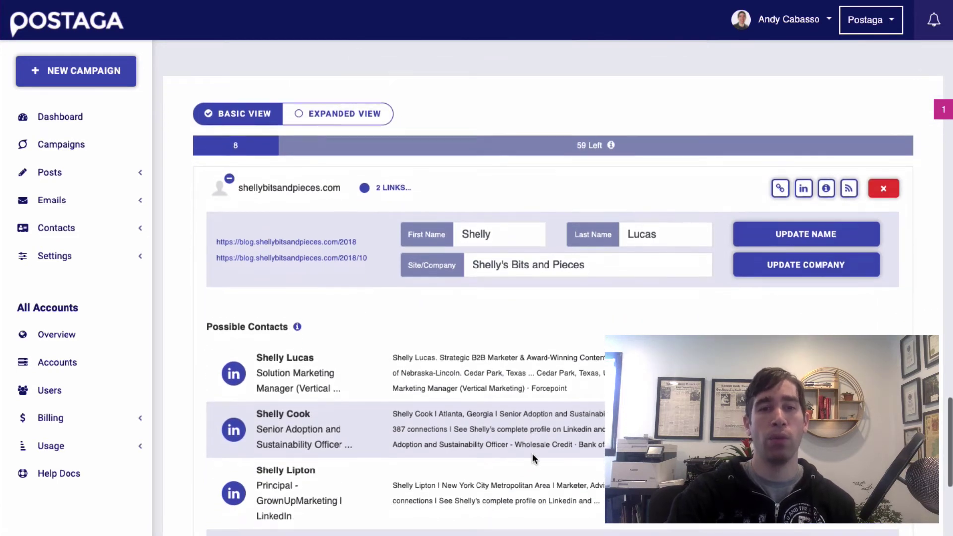
{"action": "scroll", "coordinate": [532, 454], "scroll_direction": "up", "scroll_amount": 2}
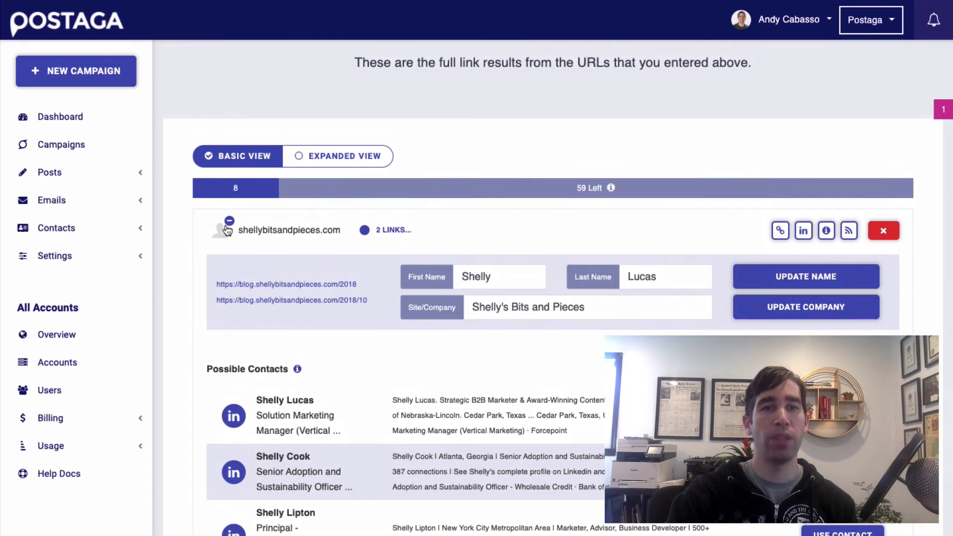
{"action": "left_click", "coordinate": [229, 222]}
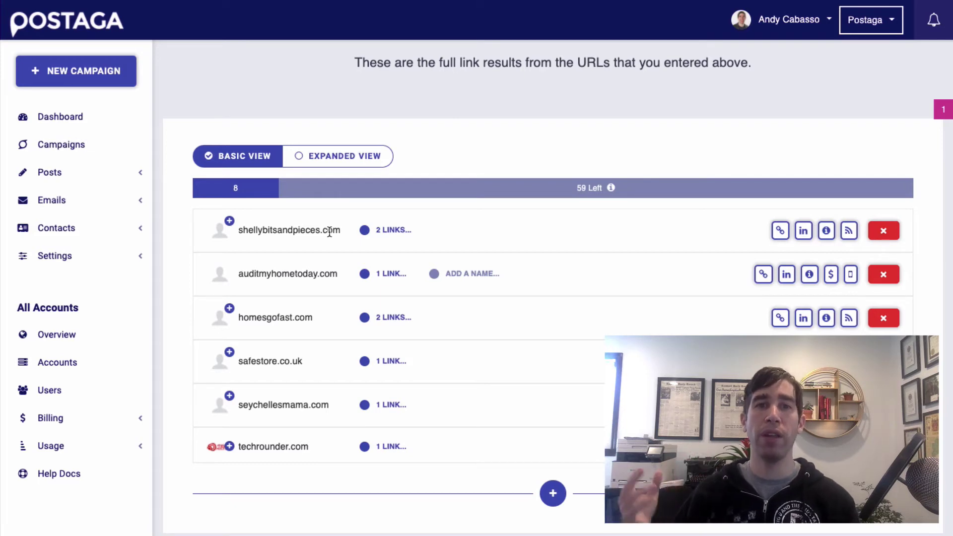
{"action": "scroll", "coordinate": [698, 152], "scroll_direction": "down", "scroll_amount": 15}
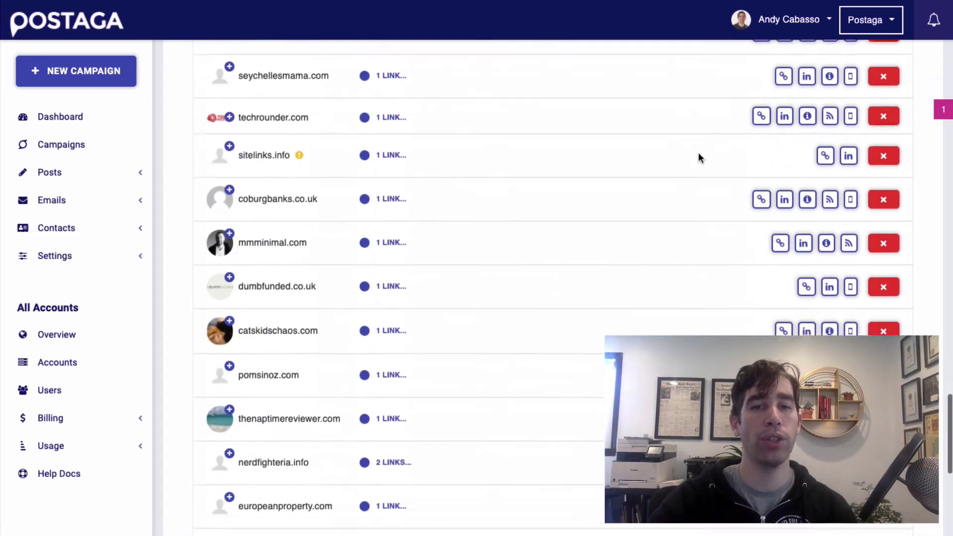
{"action": "scroll", "coordinate": [698, 157], "scroll_direction": "down", "scroll_amount": 5}
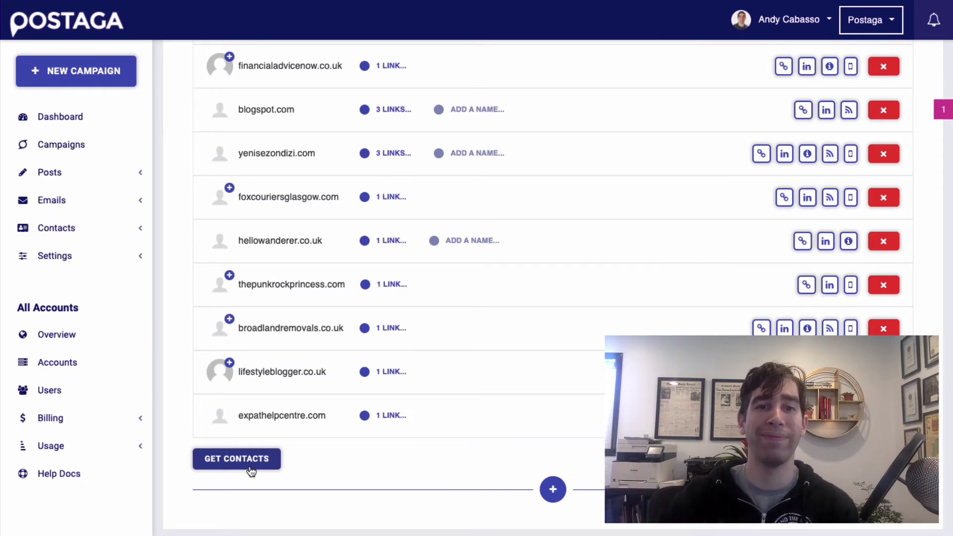
Get contacts for all linking sites and review the found cards with their confidence scores.
{"action": "left_click", "coordinate": [250, 469]}
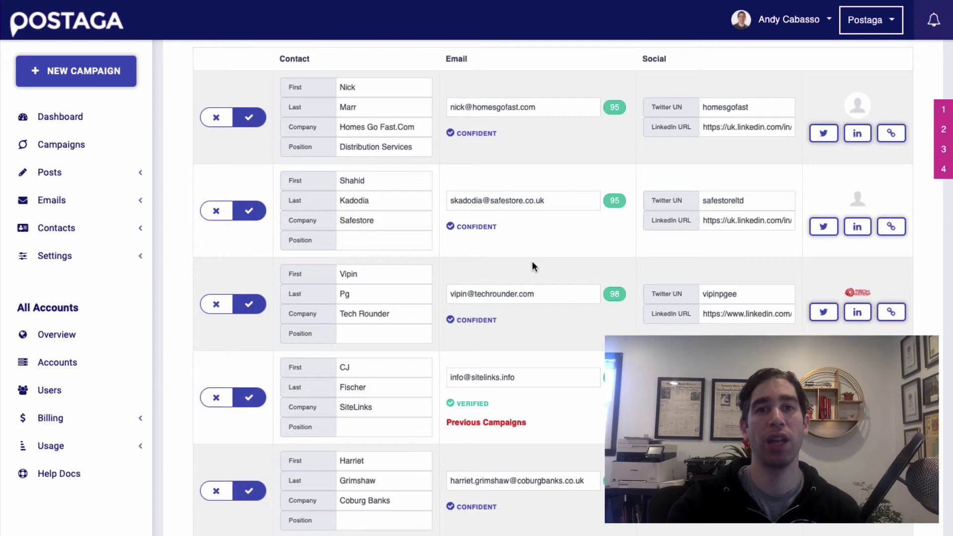
{"action": "scroll", "coordinate": [532, 261], "scroll_direction": "down", "scroll_amount": 2}
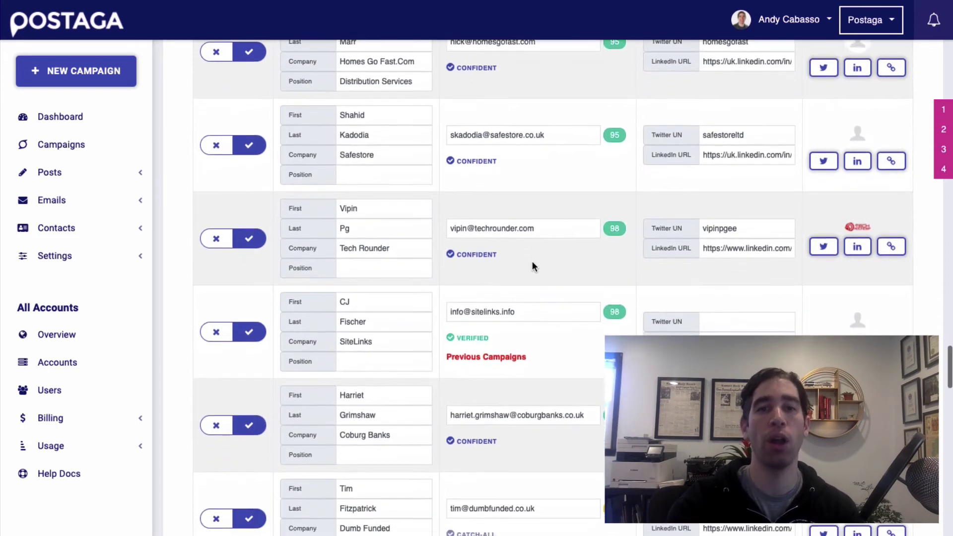
{"action": "scroll", "coordinate": [532, 261], "scroll_direction": "down", "scroll_amount": 5}
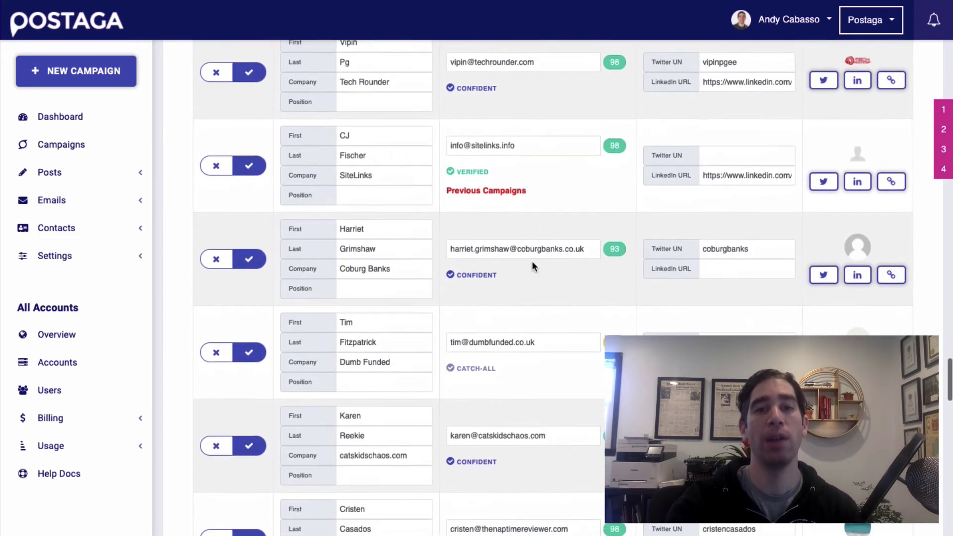
{"action": "scroll", "coordinate": [532, 261], "scroll_direction": "down", "scroll_amount": 1}
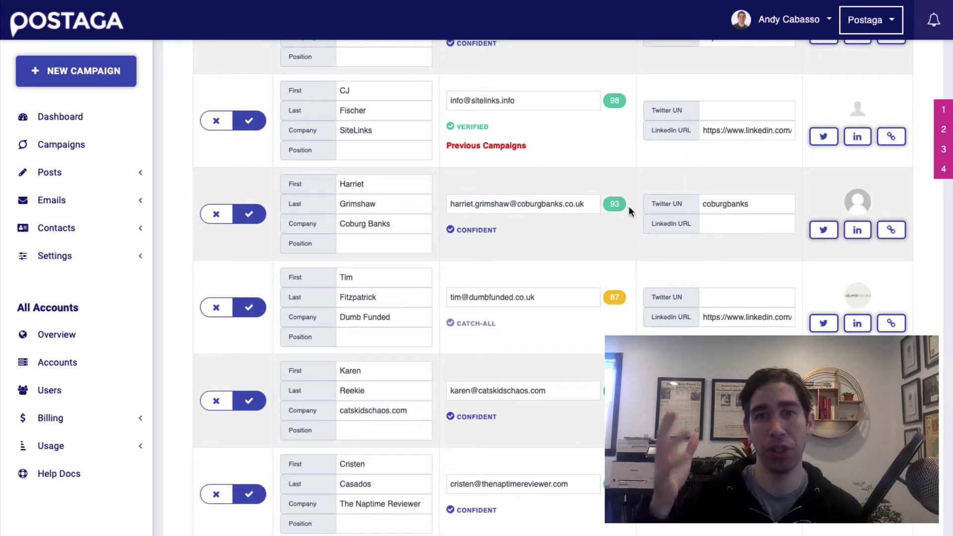
{"action": "scroll", "coordinate": [628, 205], "scroll_direction": "down", "scroll_amount": 5}
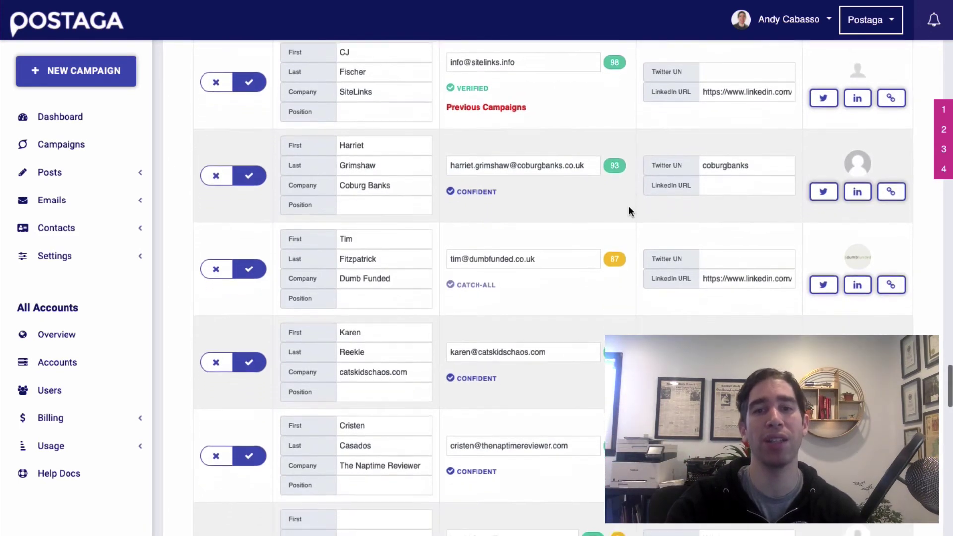
{"action": "scroll", "coordinate": [628, 211], "scroll_direction": "down", "scroll_amount": 2}
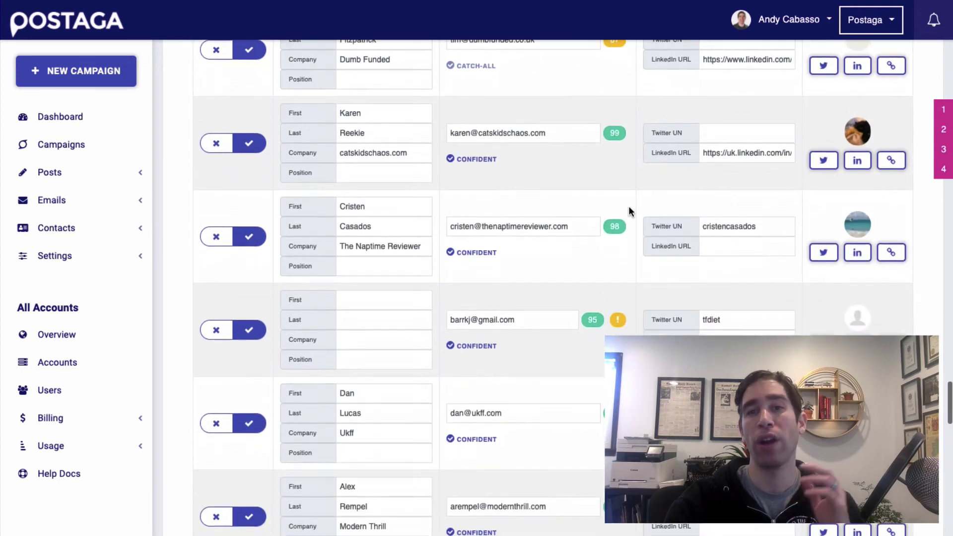
{"action": "scroll", "coordinate": [628, 208], "scroll_direction": "down", "scroll_amount": 5}
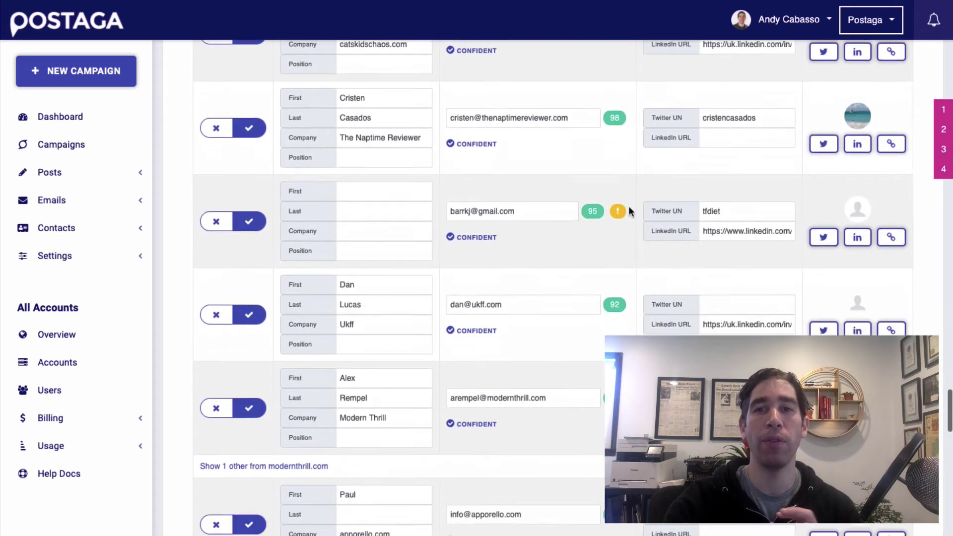
{"action": "scroll", "coordinate": [628, 206], "scroll_direction": "down", "scroll_amount": 4}
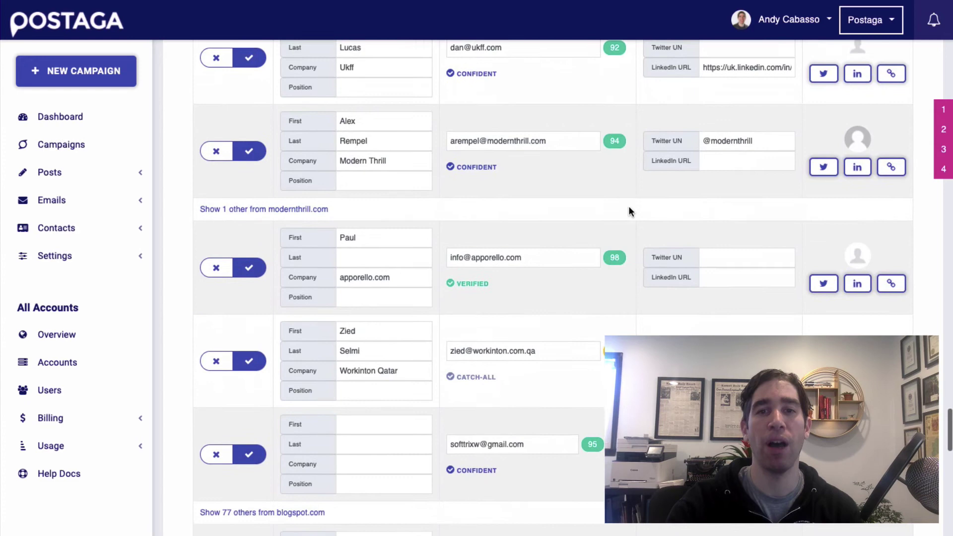
{"action": "scroll", "coordinate": [629, 248], "scroll_direction": "down", "scroll_amount": 15}
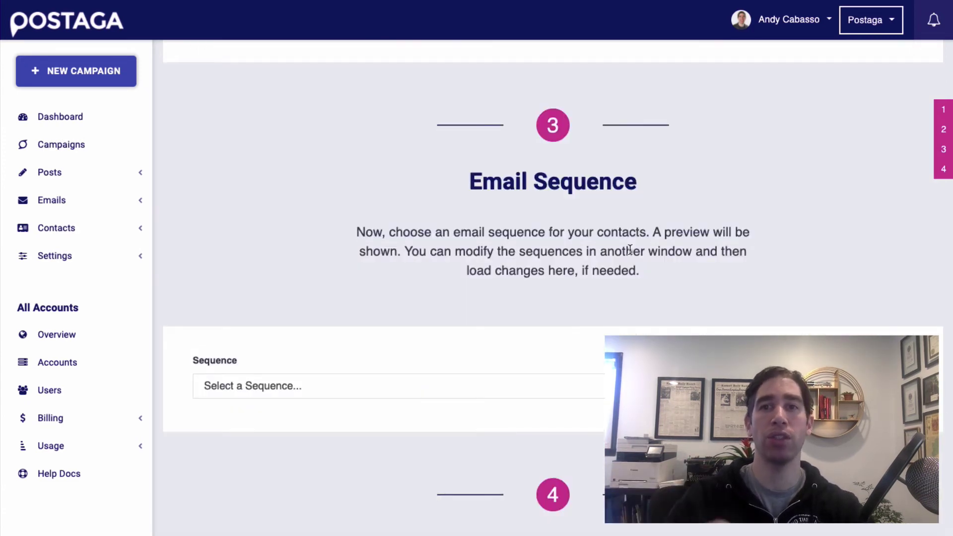
Choose the Skyscraper v1 sequence, scheduling three Skyscraper emails with waits between them.
{"action": "scroll", "coordinate": [629, 249], "scroll_direction": "down", "scroll_amount": 1}
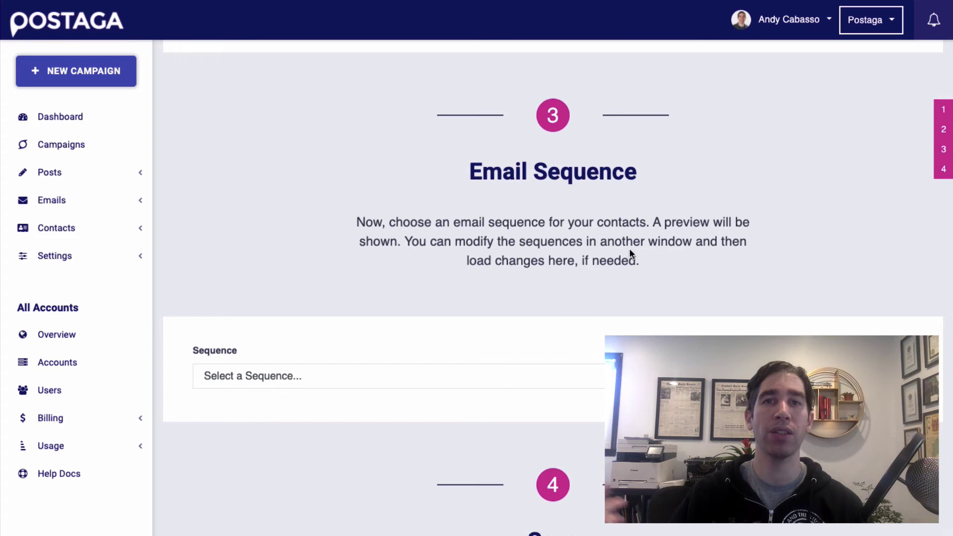
{"action": "left_click", "coordinate": [524, 373]}
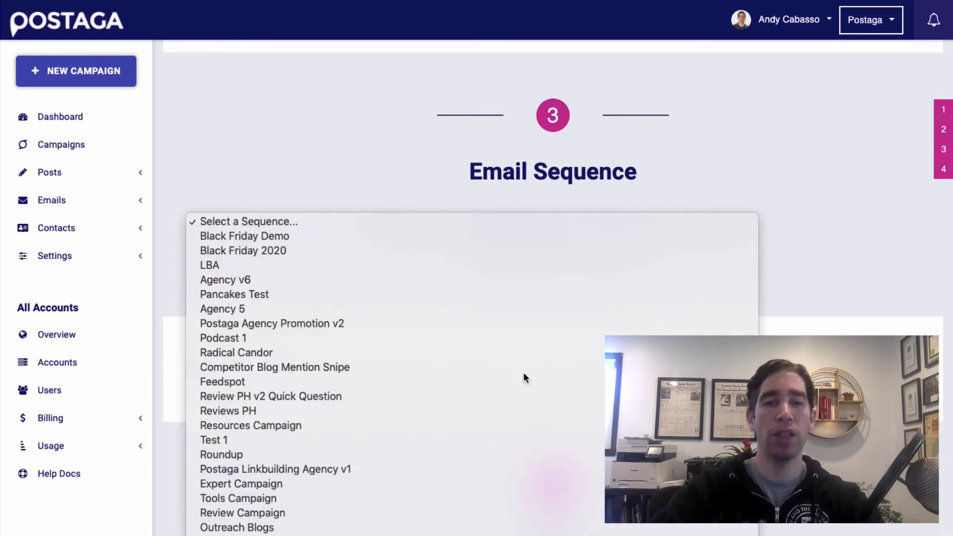
{"action": "key", "text": "Escape"}
{"action": "scroll", "coordinate": [523, 378], "scroll_direction": "down", "scroll_amount": 5}
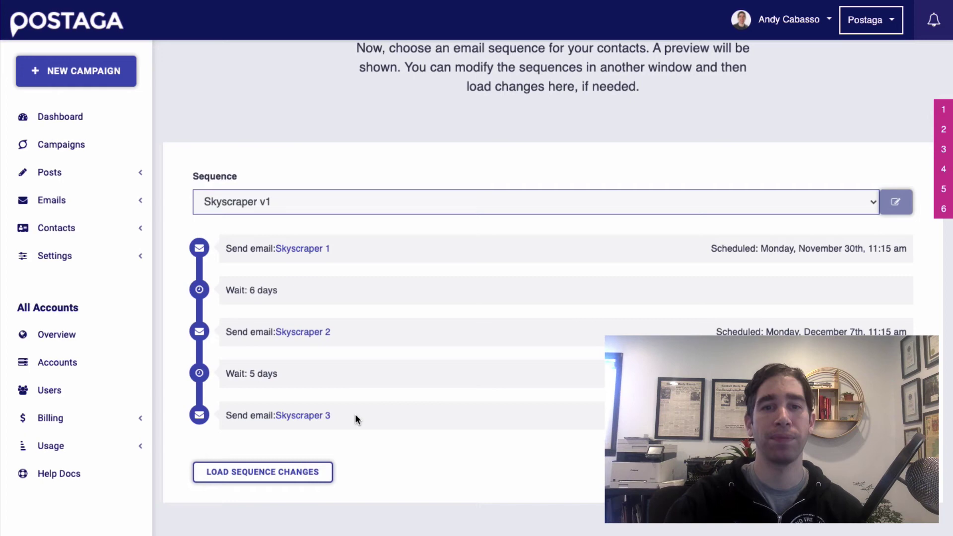
{"action": "scroll", "coordinate": [355, 415], "scroll_direction": "down", "scroll_amount": 3}
{"action": "scroll", "coordinate": [356, 416], "scroll_direction": "down", "scroll_amount": 5}
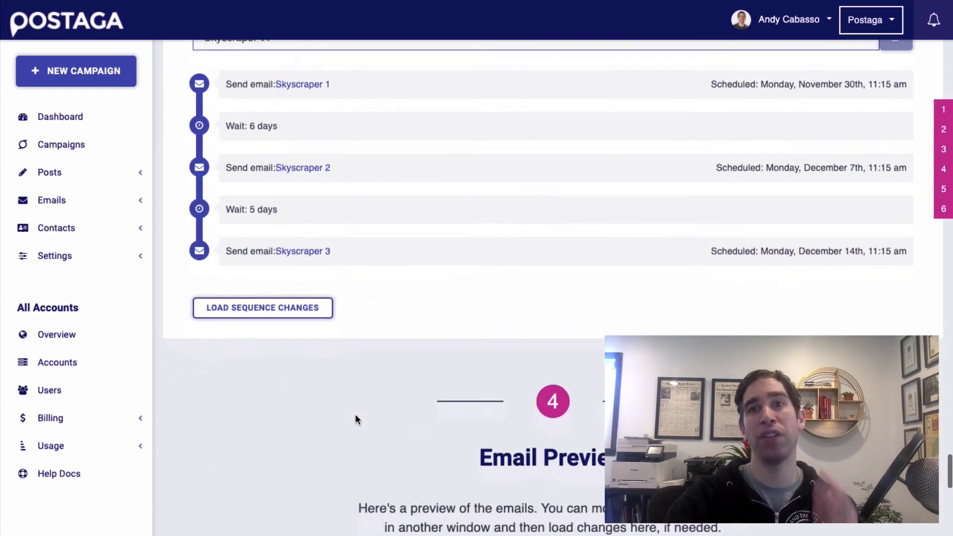
{"action": "scroll", "coordinate": [356, 416], "scroll_direction": "down", "scroll_amount": 3}
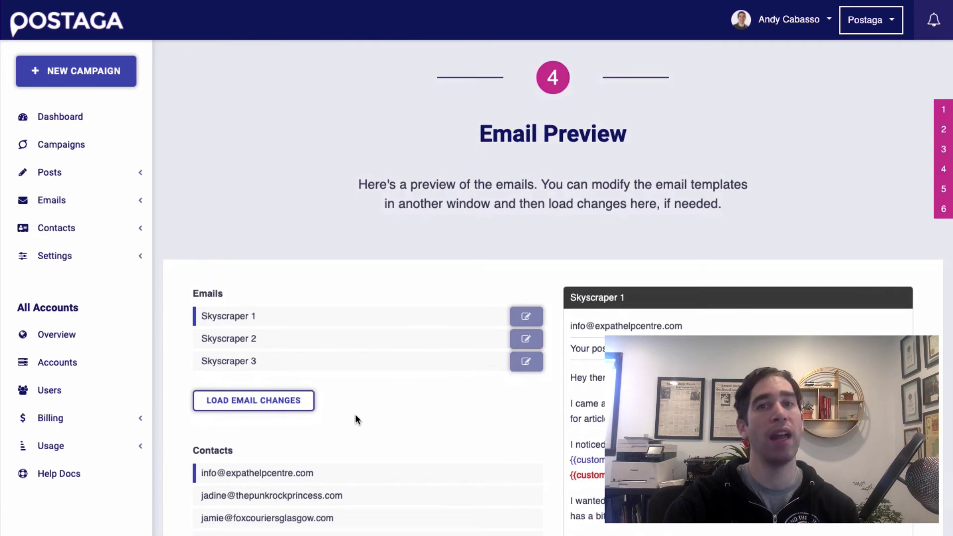
Preview the Skyscraper 1 email personalised for three different contacts.
{"action": "scroll", "coordinate": [356, 419], "scroll_direction": "down", "scroll_amount": 2}
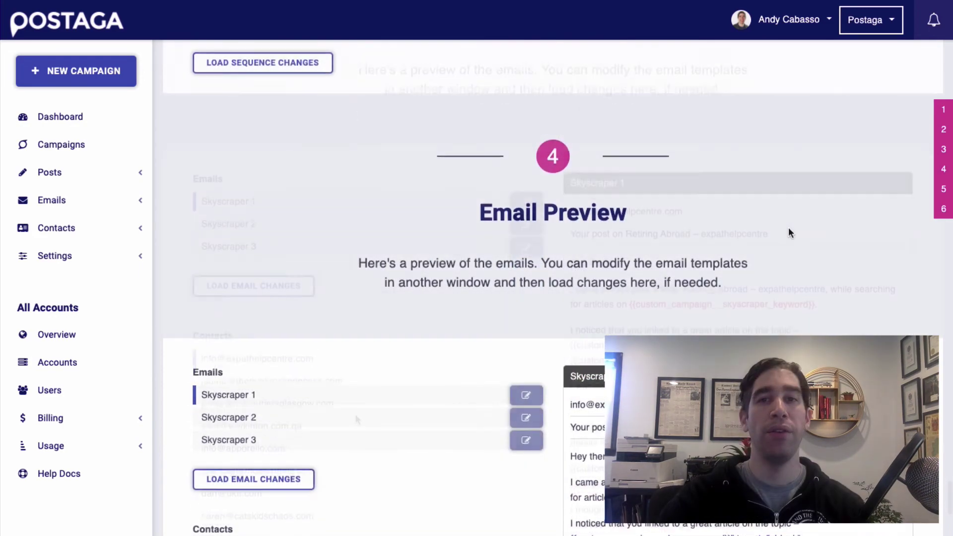
{"action": "scroll", "coordinate": [790, 232], "scroll_direction": "down", "scroll_amount": 3}
{"action": "scroll", "coordinate": [790, 232], "scroll_direction": "down", "scroll_amount": 3}
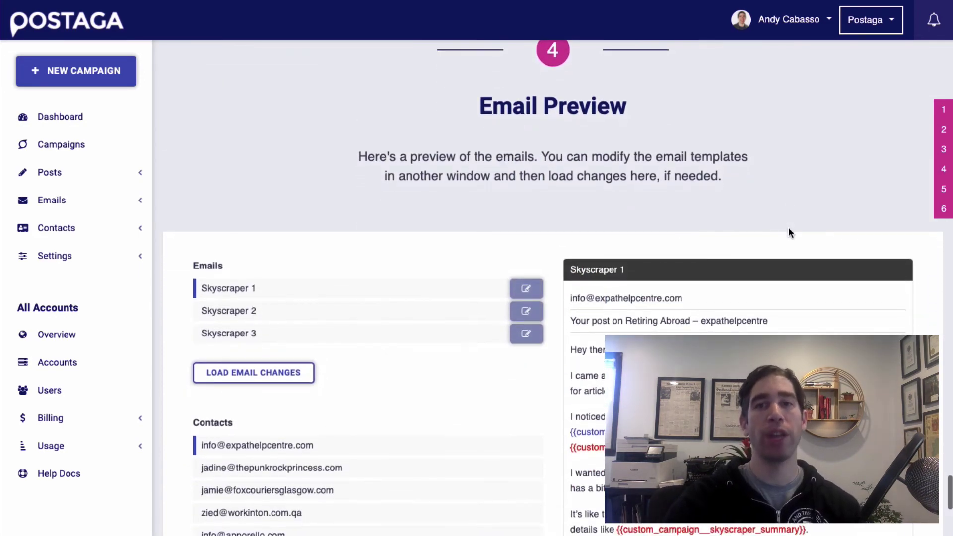
{"action": "scroll", "coordinate": [788, 228], "scroll_direction": "down", "scroll_amount": 1}
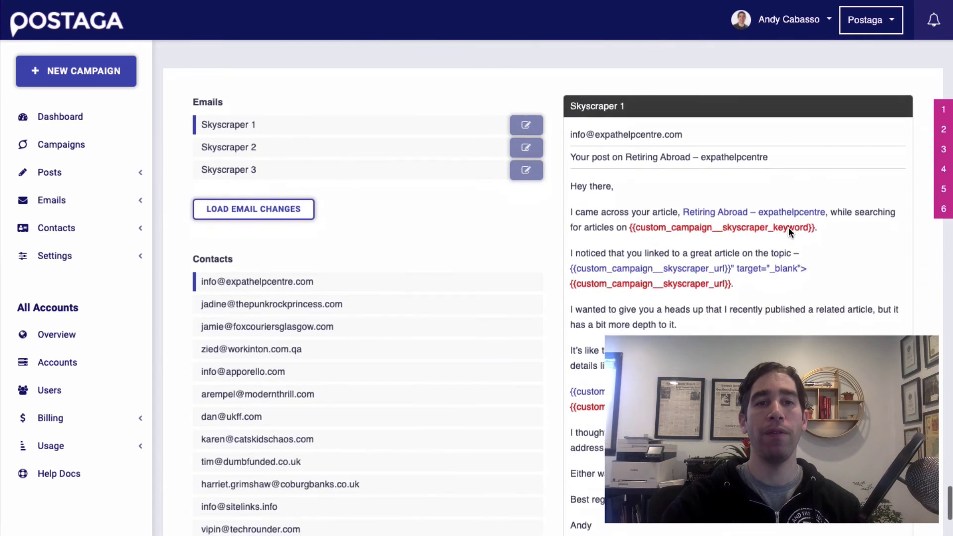
{"action": "left_click", "coordinate": [349, 312]}
{"action": "left_click", "coordinate": [340, 350]}
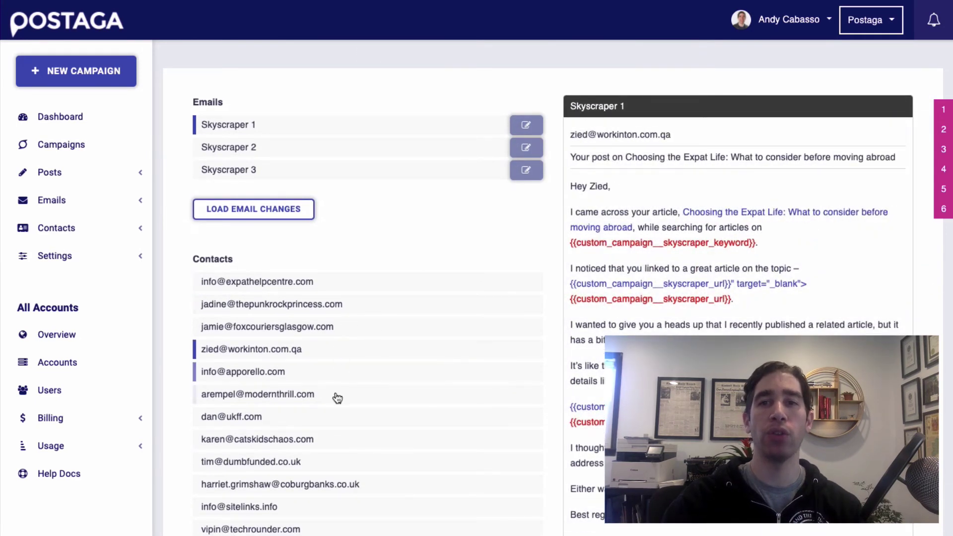
{"action": "left_click", "coordinate": [337, 396]}
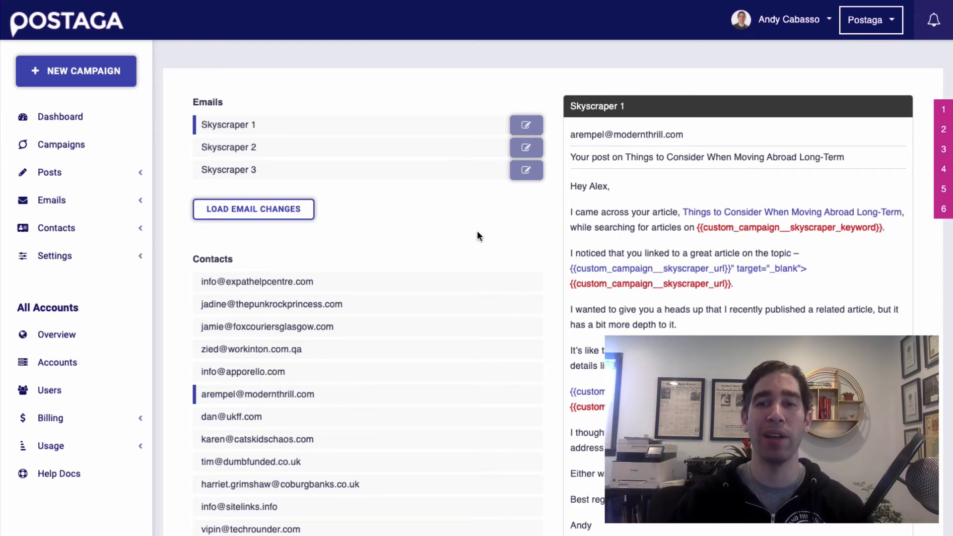
{"action": "scroll", "coordinate": [477, 232], "scroll_direction": "down", "scroll_amount": 8}
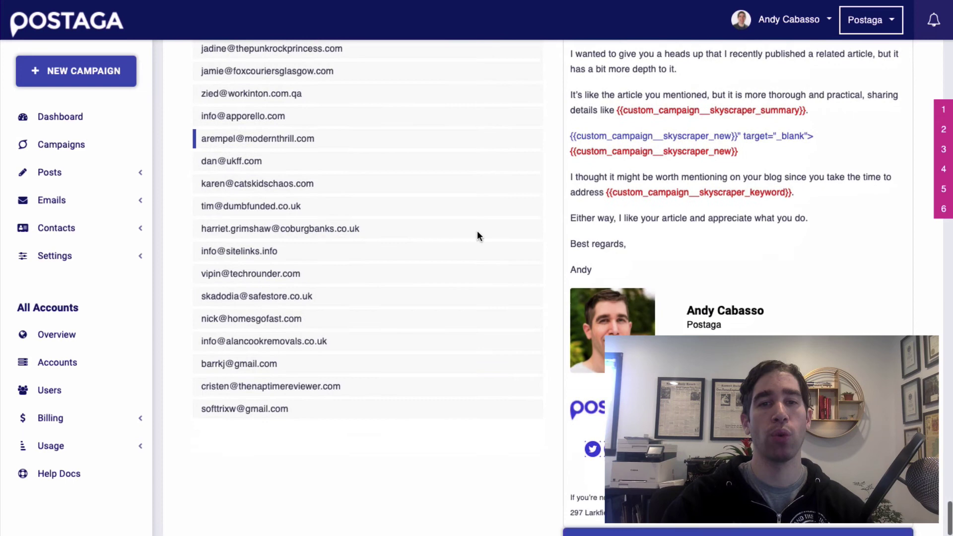
{"action": "scroll", "coordinate": [478, 236], "scroll_direction": "down", "scroll_amount": 2}
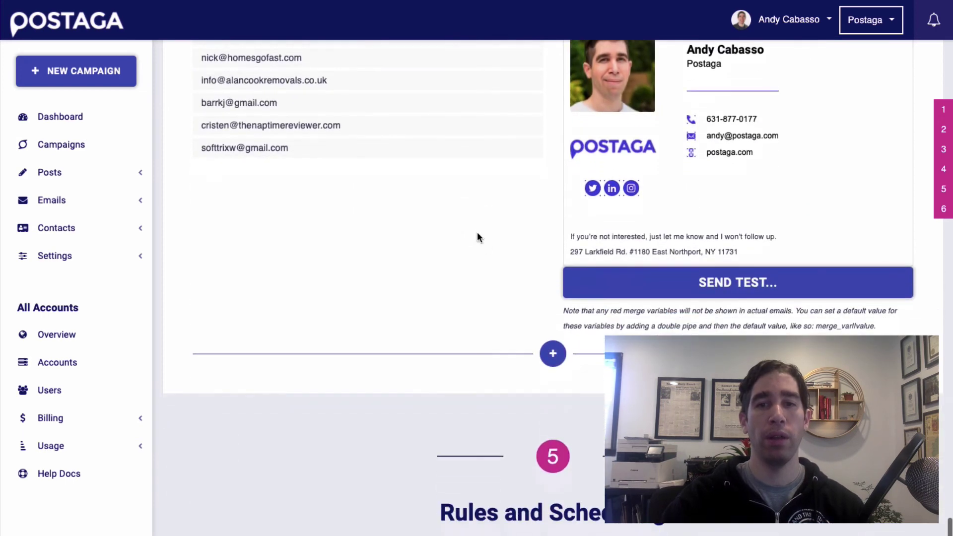
Expand Campaign Merge Fields and enter 'moving abroad' as skyscraper_keyword.
{"action": "left_click", "coordinate": [551, 354]}
{"action": "scroll", "coordinate": [549, 354], "scroll_direction": "down", "scroll_amount": 4}
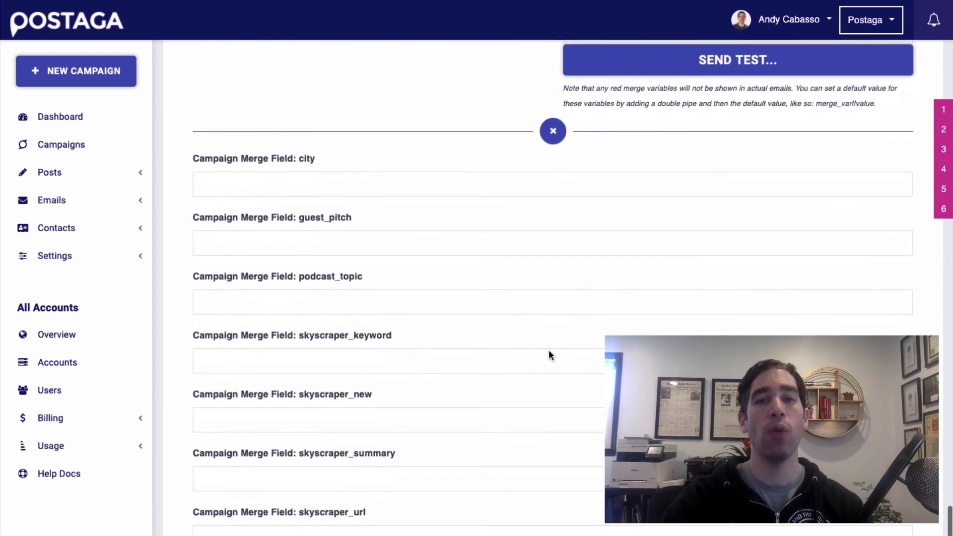
{"action": "scroll", "coordinate": [549, 349], "scroll_direction": "down", "scroll_amount": 1}
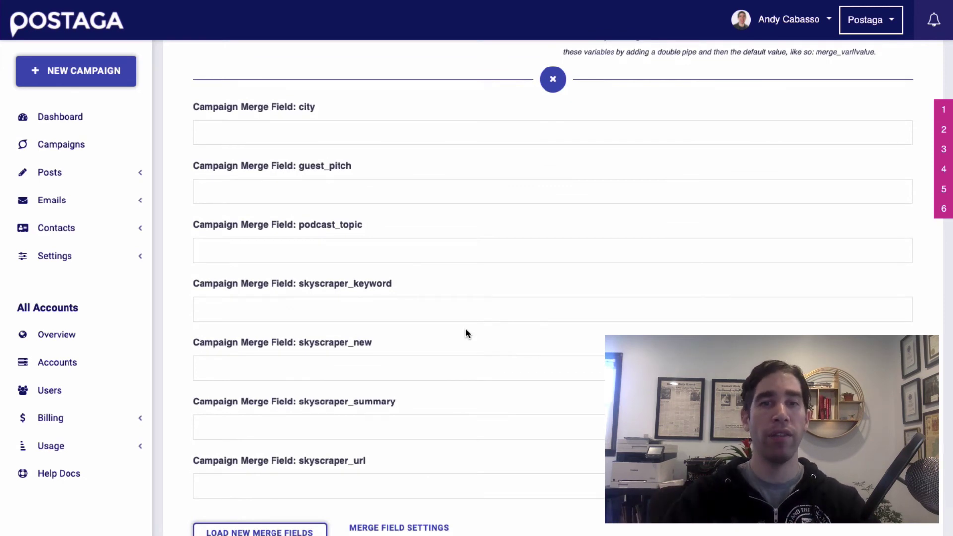
{"action": "left_click", "coordinate": [404, 309]}
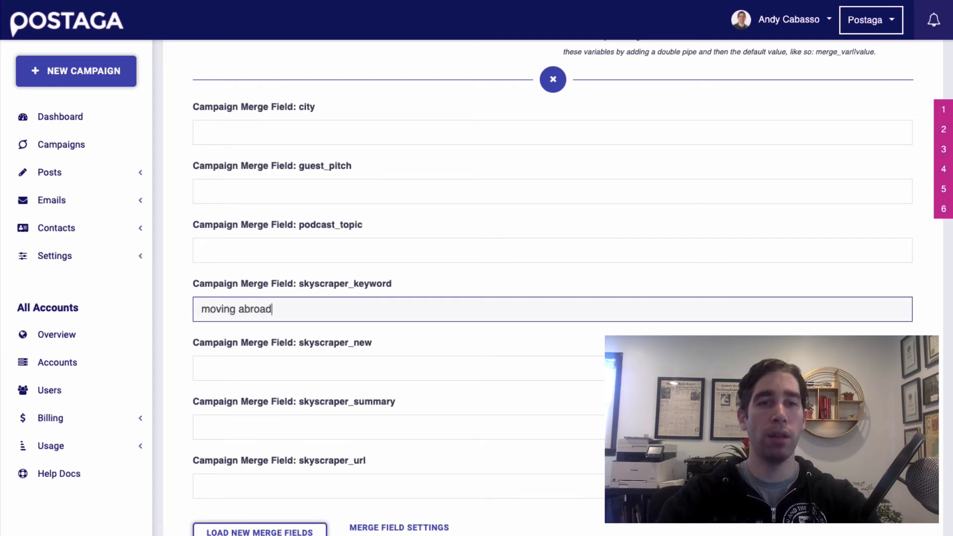
Paste the new URL, original URL and article summary into skyscraper_new, skyscraper_url and skyscraper_summary.
{"action": "left_click", "coordinate": [298, 369]}
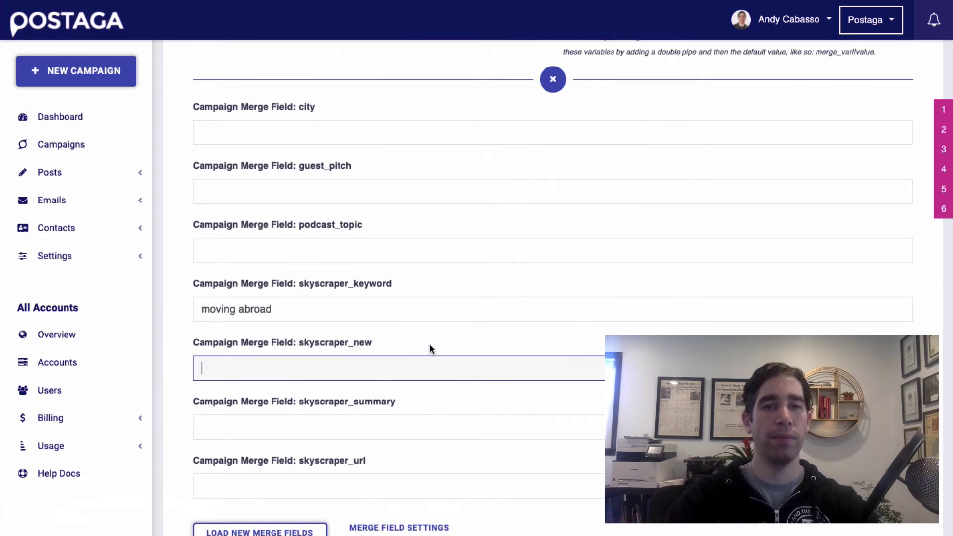
{"action": "type", "text": "https://nomadicfire.com/moving-abroad-checklist/"}
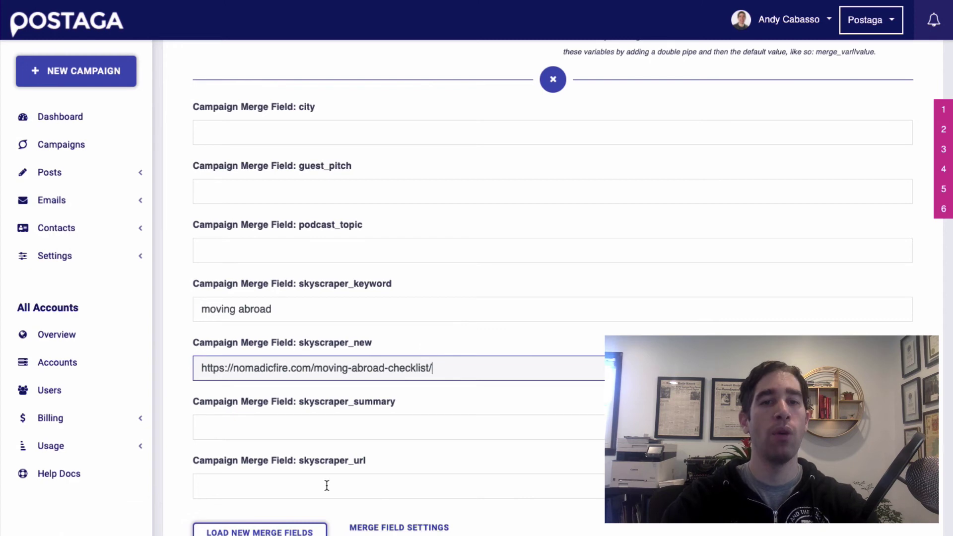
{"action": "left_click", "coordinate": [313, 490]}
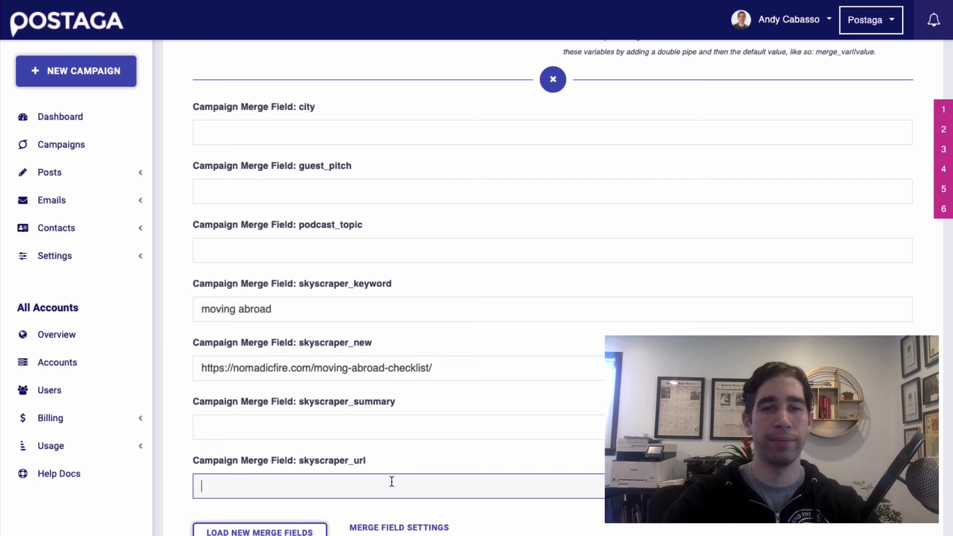
{"action": "type", "text": "www.expertsforexpats.com/relocation/moving-abroad-checklist/"}
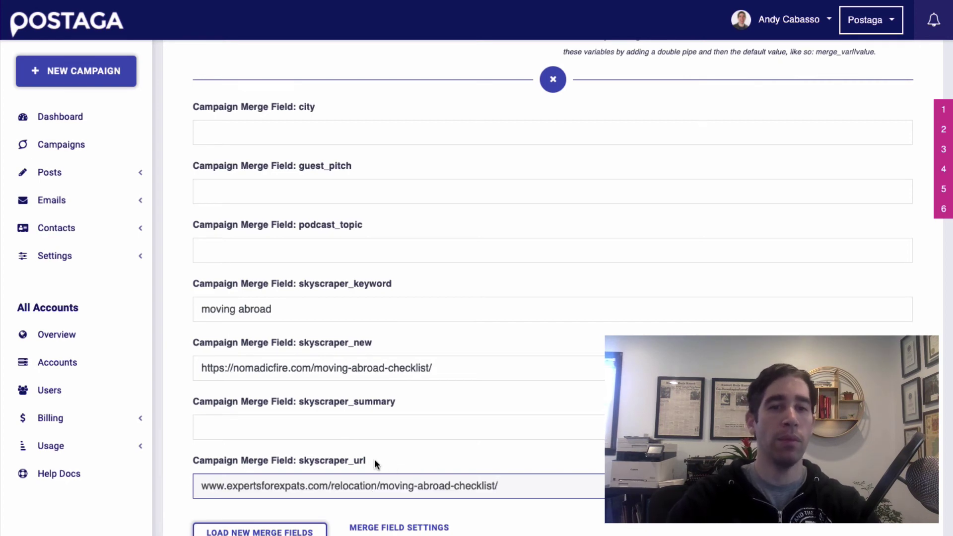
{"action": "left_click", "coordinate": [321, 428]}
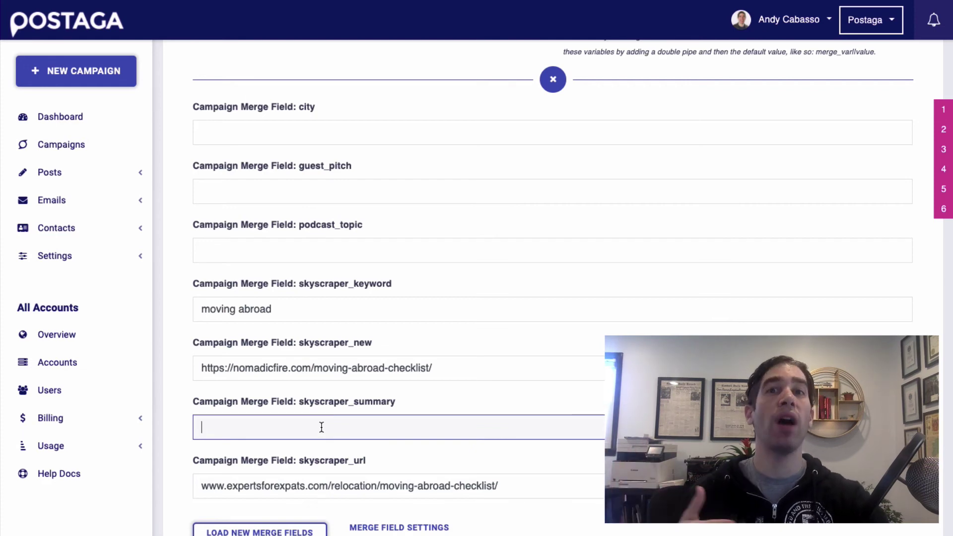
{"action": "key", "text": "ctrl+v"}
{"action": "scroll", "coordinate": [487, 281], "scroll_direction": "down", "scroll_amount": 1}
{"action": "scroll", "coordinate": [487, 281], "scroll_direction": "up", "scroll_amount": 4}
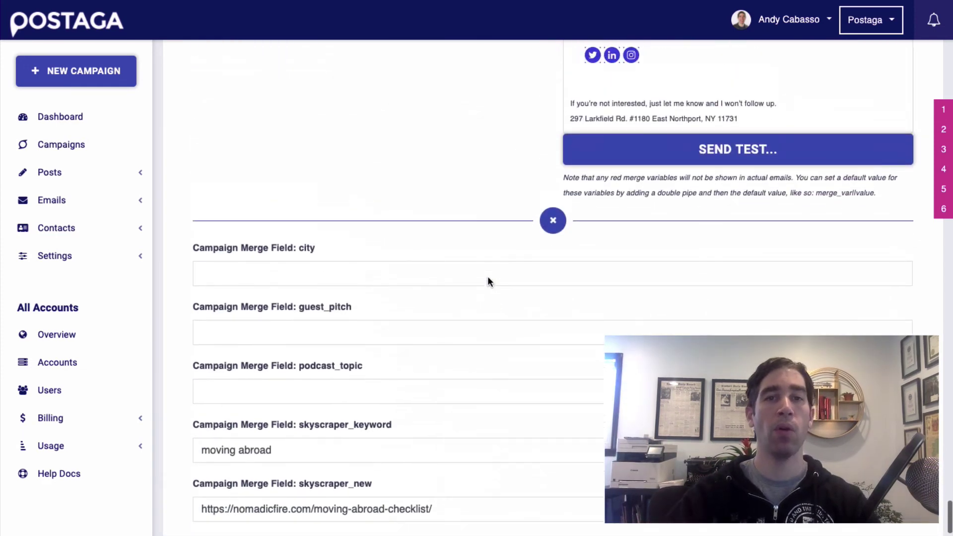
Preview the filled-in Skyscraper 1 email for five contacts, including Coburg Banks.
{"action": "scroll", "coordinate": [487, 278], "scroll_direction": "up", "scroll_amount": 10}
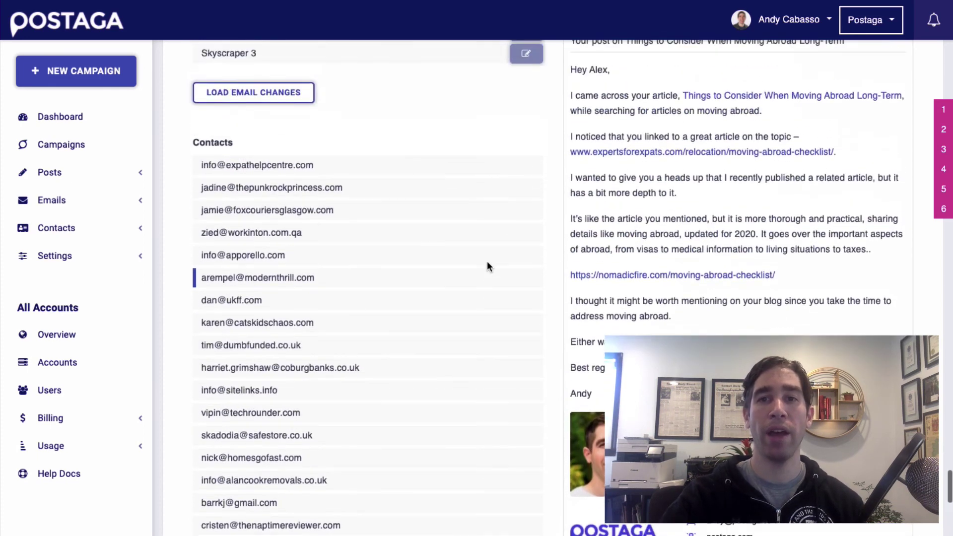
{"action": "scroll", "coordinate": [485, 263], "scroll_direction": "up", "scroll_amount": 3}
{"action": "left_click", "coordinate": [327, 293]}
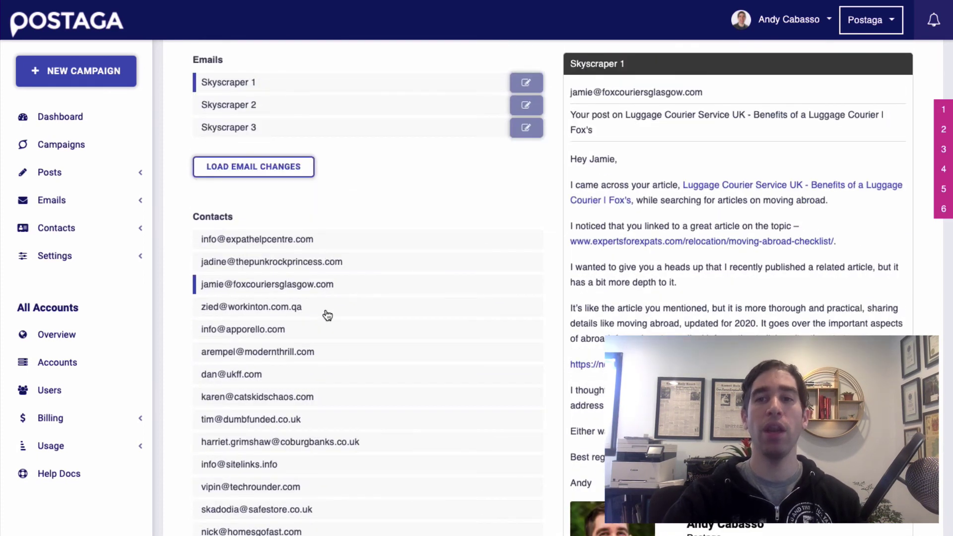
{"action": "left_click", "coordinate": [325, 339]}
{"action": "left_click", "coordinate": [317, 396]}
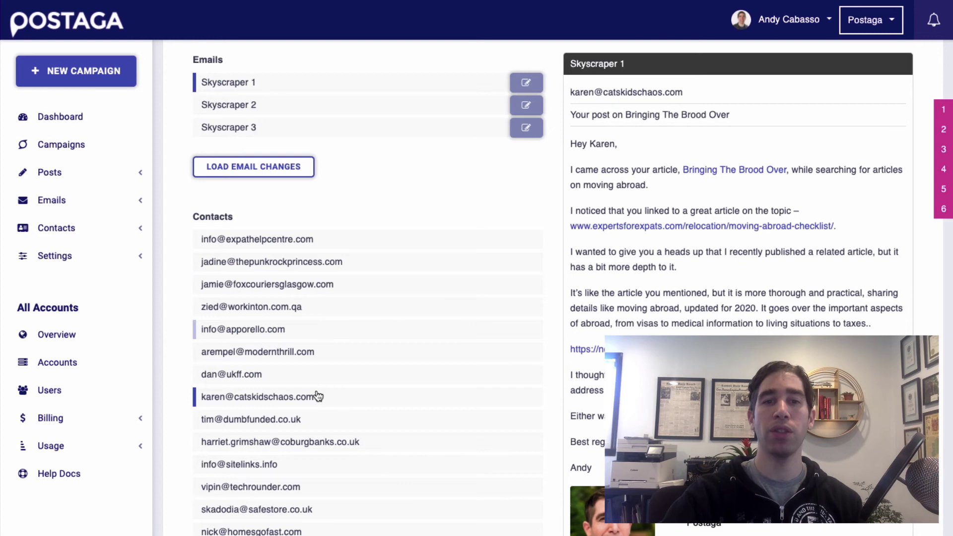
{"action": "left_click", "coordinate": [312, 442]}
{"action": "left_click", "coordinate": [300, 464]}
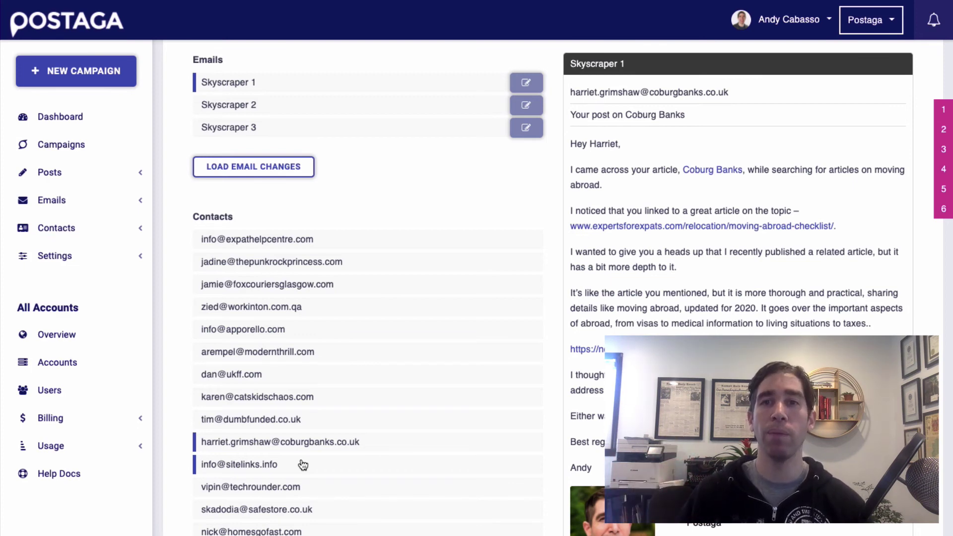
Check the Skyscraper 2 and Skyscraper 3 previews, then return to Skyscraper 1.
{"action": "scroll", "coordinate": [494, 229], "scroll_direction": "up", "scroll_amount": 1}
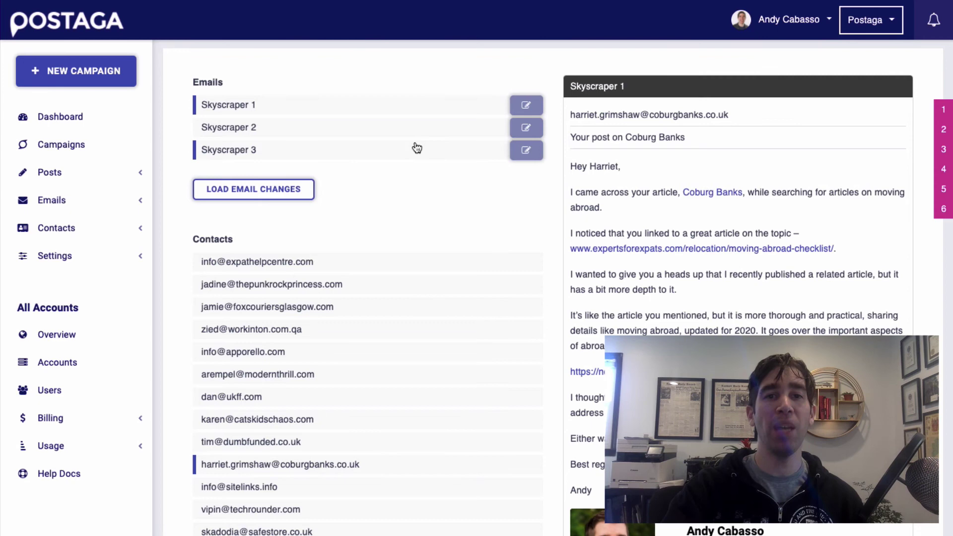
{"action": "left_click", "coordinate": [368, 140]}
{"action": "left_click", "coordinate": [352, 157]}
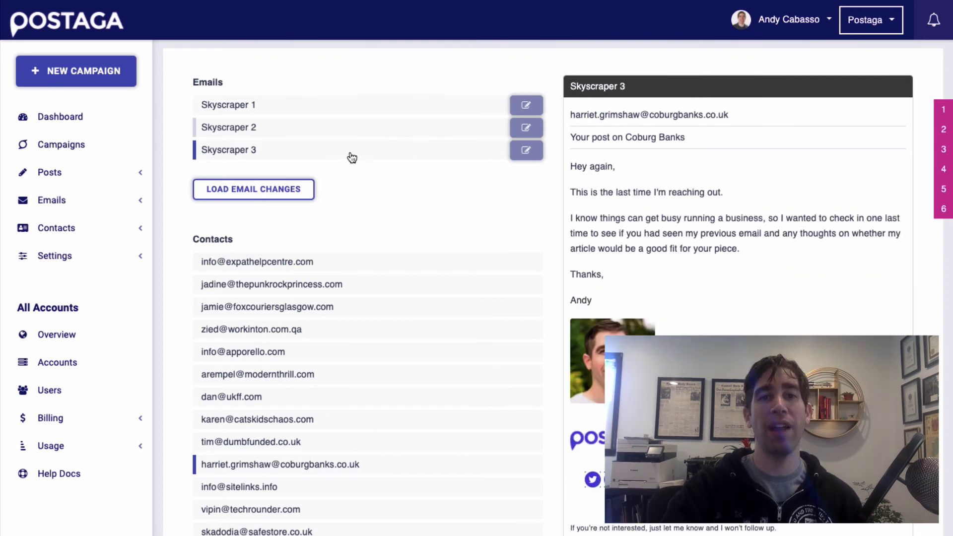
{"action": "left_click", "coordinate": [331, 116]}
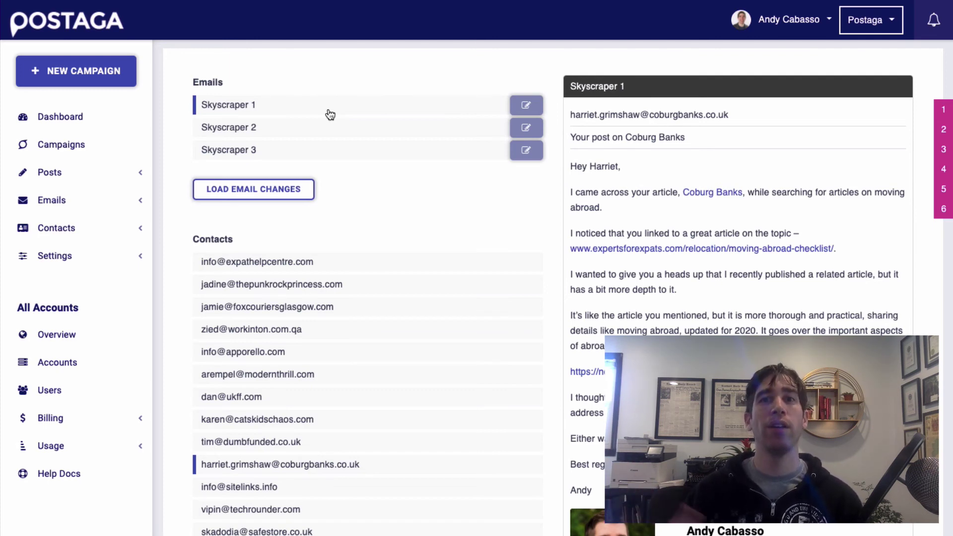
{"action": "scroll", "coordinate": [330, 114], "scroll_direction": "down", "scroll_amount": 15}
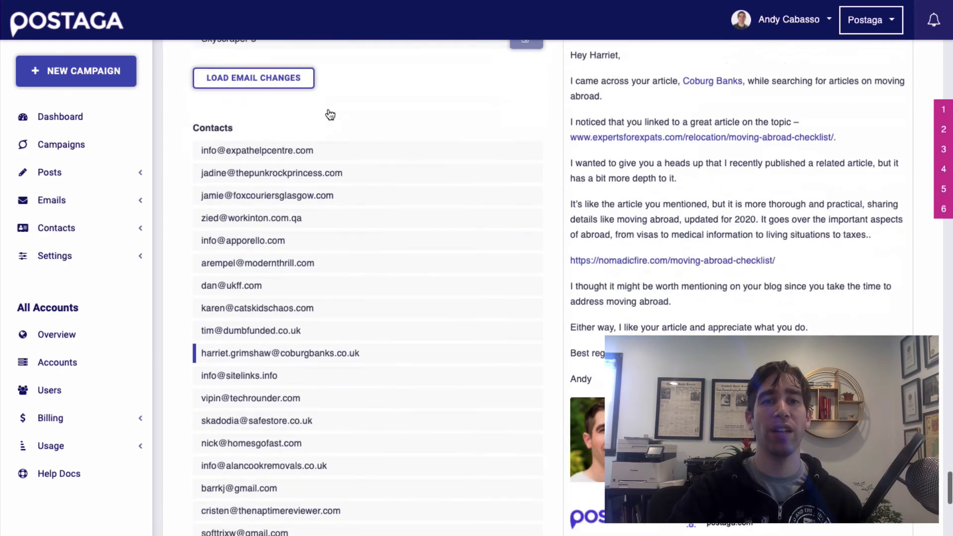
Scroll past Rules and Scheduling to step 6, Schedule: 18 contacts from November 28, 2020 11:15 AM.
{"action": "scroll", "coordinate": [328, 110], "scroll_direction": "down", "scroll_amount": 13}
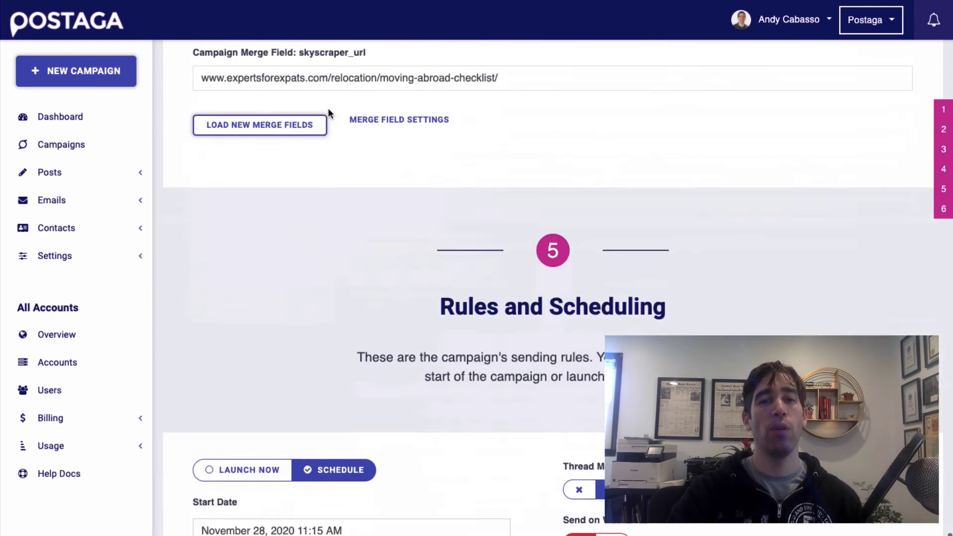
{"action": "scroll", "coordinate": [329, 113], "scroll_direction": "up", "scroll_amount": 4}
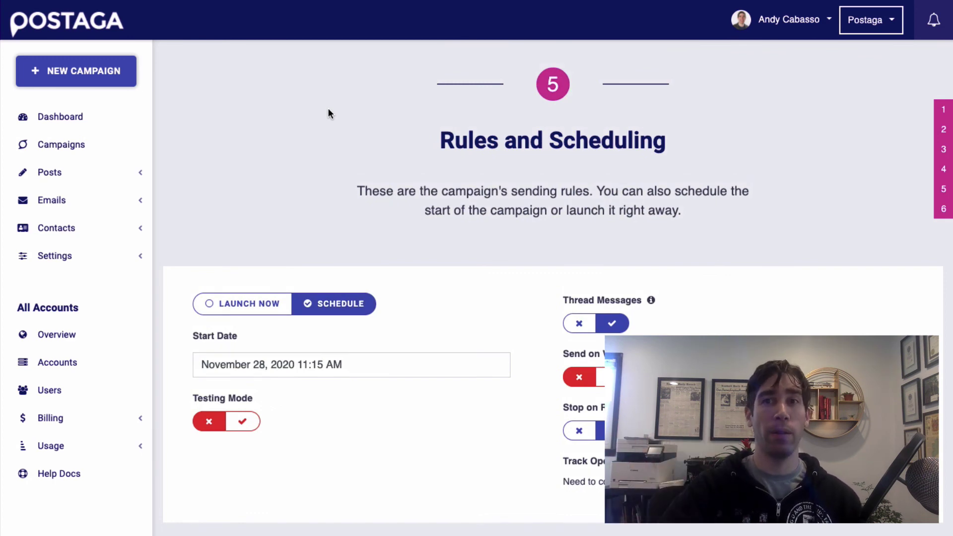
{"action": "scroll", "coordinate": [328, 113], "scroll_direction": "down", "scroll_amount": 7}
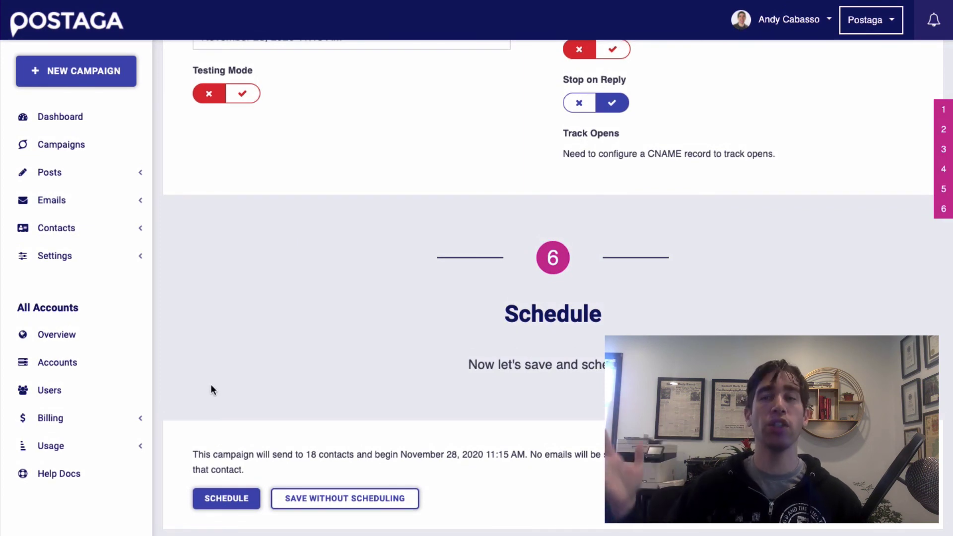